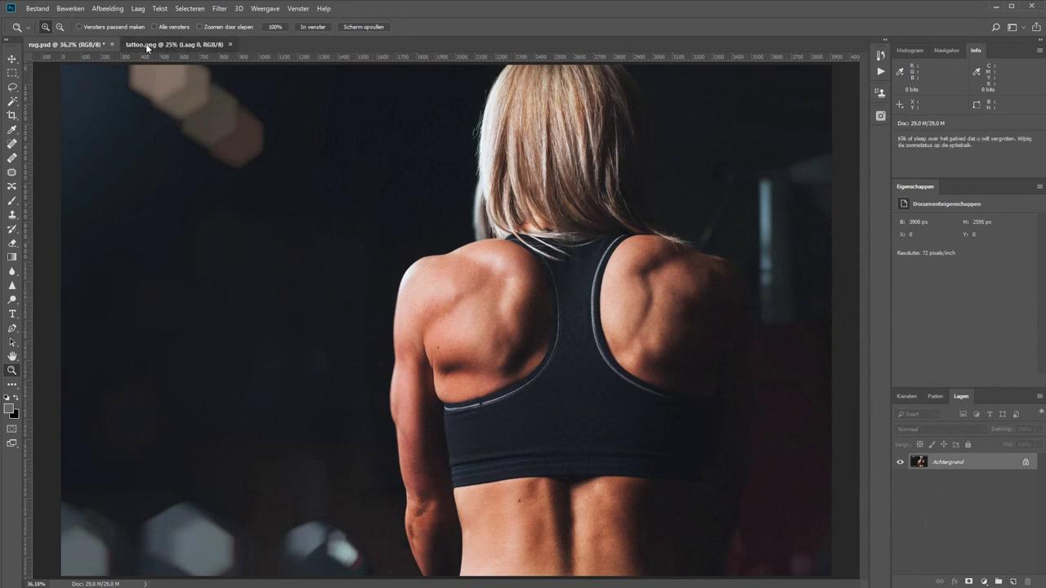
Bring the tattoo.png document with the black tribal dragon to the front
{"action": "left_click", "coordinate": [145, 44]}
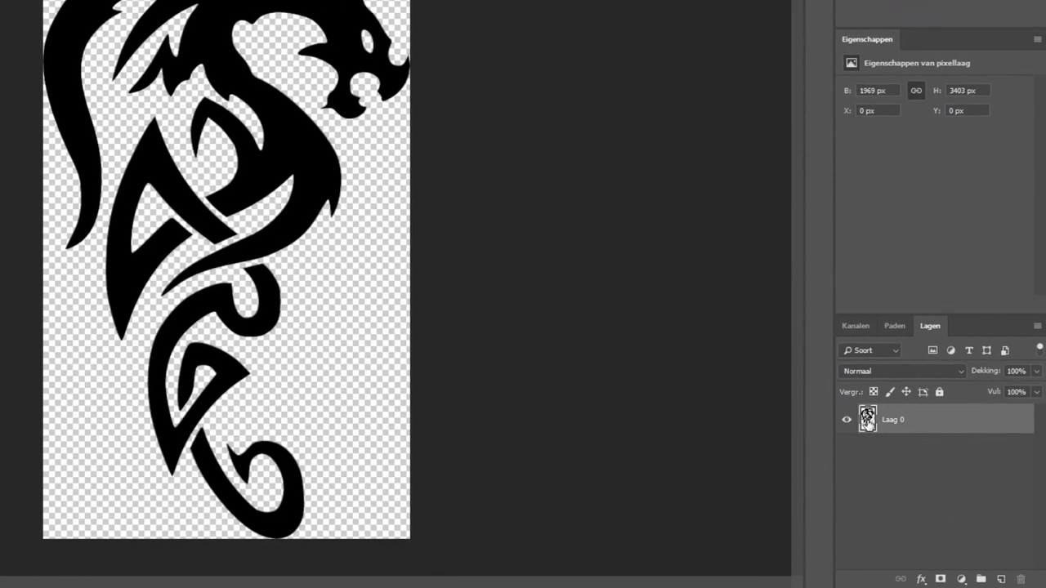
Copy the dragon layer into rug.psd as Laag 1 and zoom out to the whole photo
{"action": "mouse_move", "coordinate": [850, 406]}
{"action": "left_mouse_down"}
{"action": "mouse_move", "coordinate": [58, 49]}
{"action": "mouse_move", "coordinate": [67, 43]}
{"action": "mouse_move", "coordinate": [405, 289]}
{"action": "left_mouse_up"}
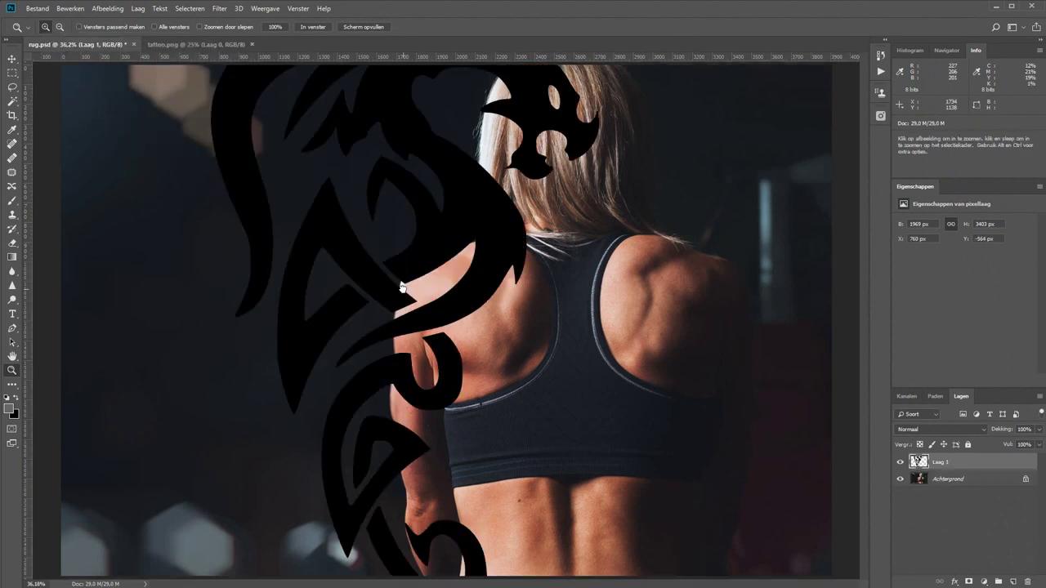
{"action": "left_click", "coordinate": [375, 206], "text": "alt"}
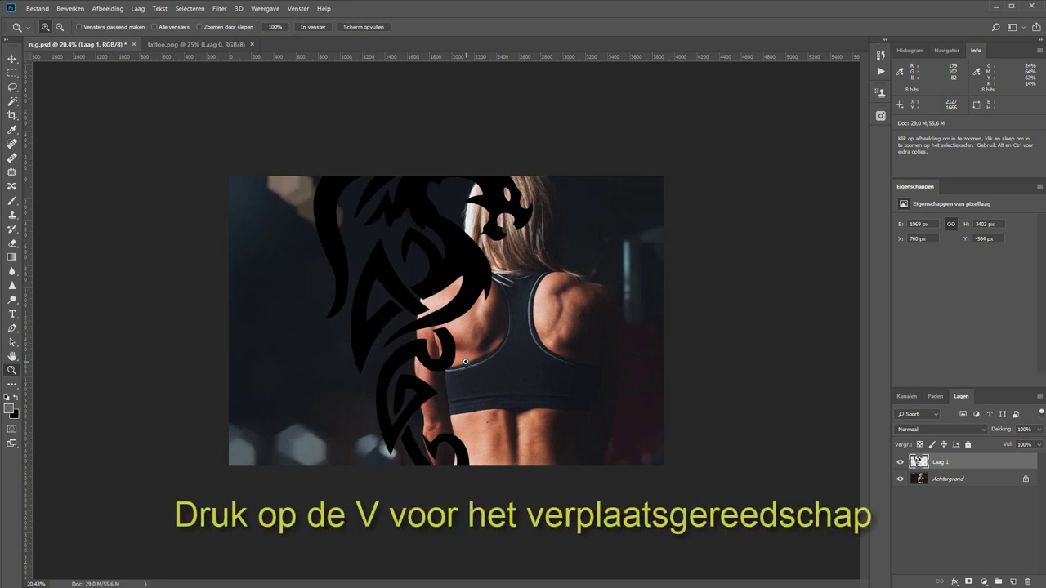
Scale the dragon down to 635 × 1098 px and place it on the left shoulder blade
{"action": "key", "text": "v"}
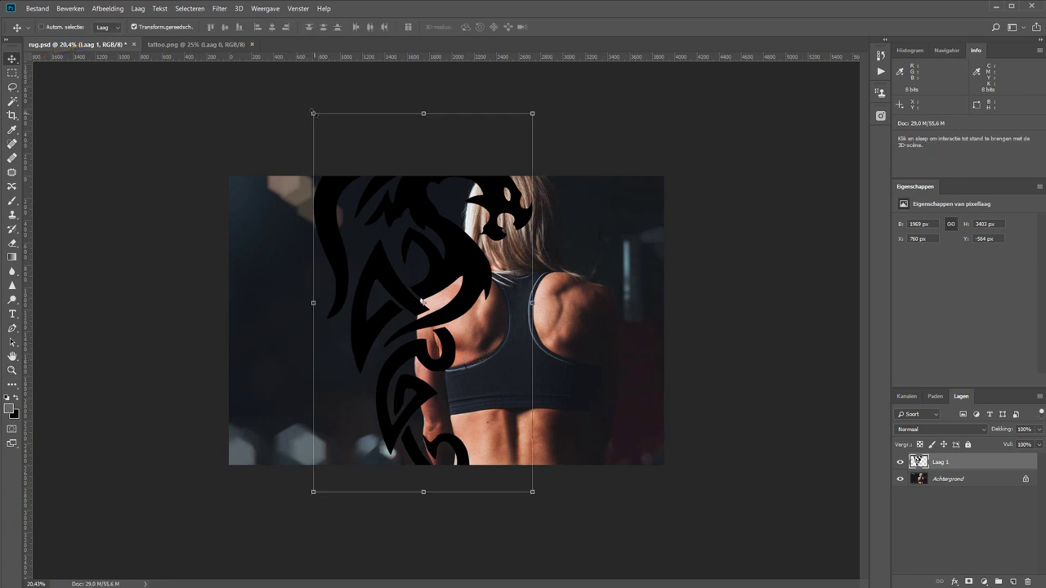
{"action": "mouse_move", "coordinate": [312, 112]}
{"action": "left_mouse_down"}
{"action": "mouse_move", "coordinate": [358, 286]}
{"action": "mouse_move", "coordinate": [239, 291]}
{"action": "mouse_move", "coordinate": [303, 302]}
{"action": "mouse_move", "coordinate": [444, 215]}
{"action": "mouse_move", "coordinate": [423, 227]}
{"action": "mouse_move", "coordinate": [351, 227]}
{"action": "mouse_move", "coordinate": [335, 215]}
{"action": "mouse_move", "coordinate": [331, 261]}
{"action": "mouse_move", "coordinate": [331, 237]}
{"action": "mouse_move", "coordinate": [380, 262]}
{"action": "mouse_move", "coordinate": [442, 376]}
{"action": "left_mouse_up"}
{"action": "mouse_move", "coordinate": [500, 404]}
{"action": "left_mouse_down"}
{"action": "mouse_move", "coordinate": [455, 304]}
{"action": "mouse_move", "coordinate": [467, 299]}
{"action": "left_mouse_up"}
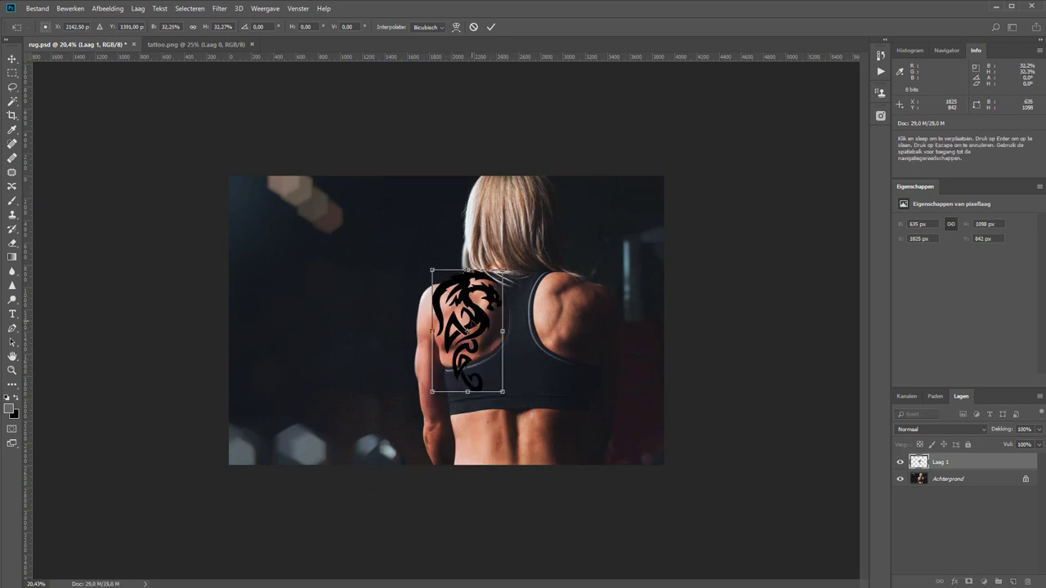
{"action": "scroll", "coordinate": [462, 326], "scroll_direction": "up", "scroll_amount": 4}
{"action": "scroll", "coordinate": [461, 325], "scroll_direction": "up", "scroll_amount": 2}
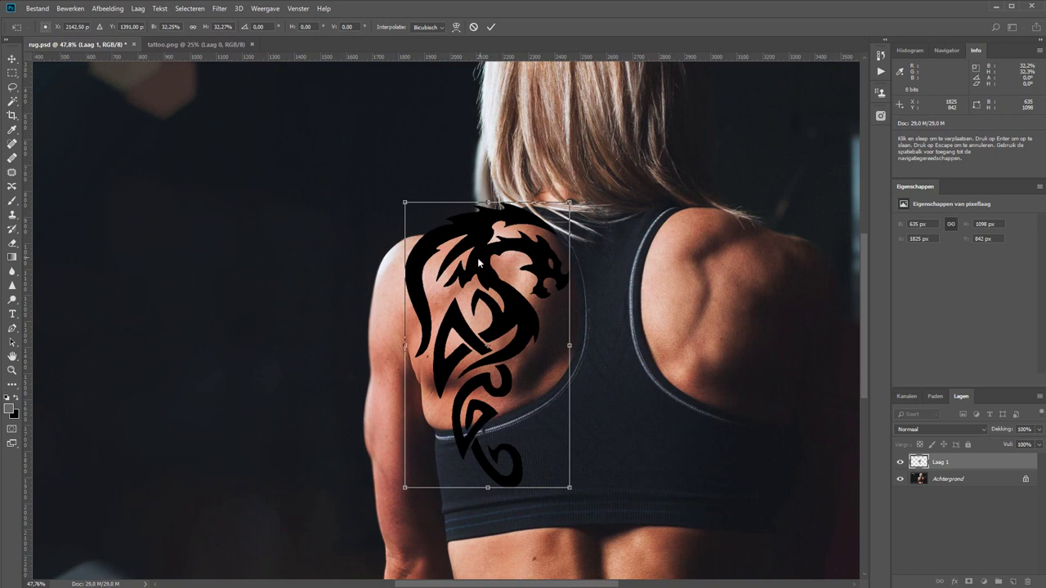
Mirror the dragon horizontally, shrink it to 407 × 704 px on the shoulder, then hide Laag 1
{"action": "right_click", "coordinate": [483, 260]}
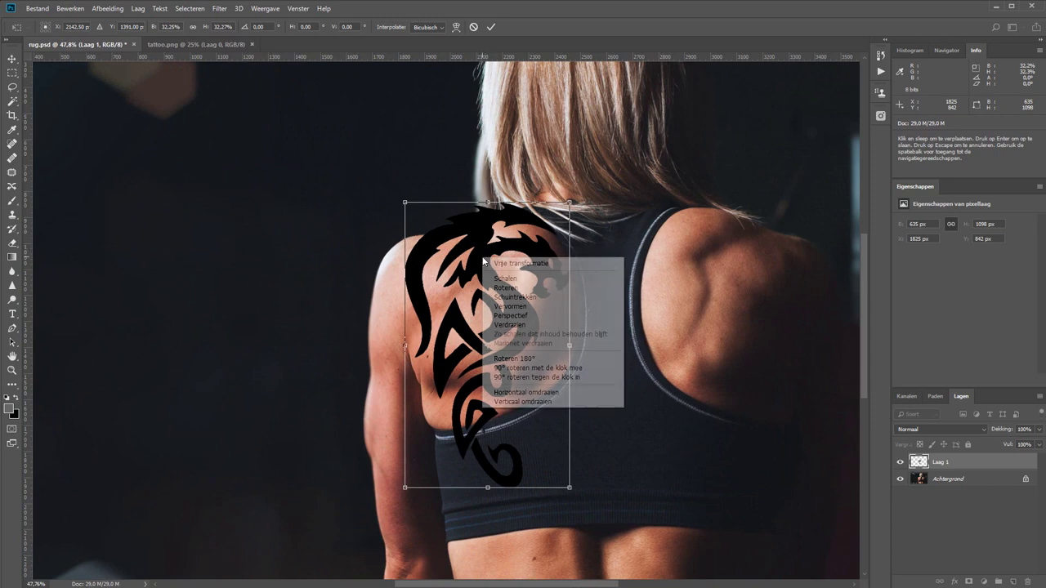
{"action": "left_click", "coordinate": [520, 393]}
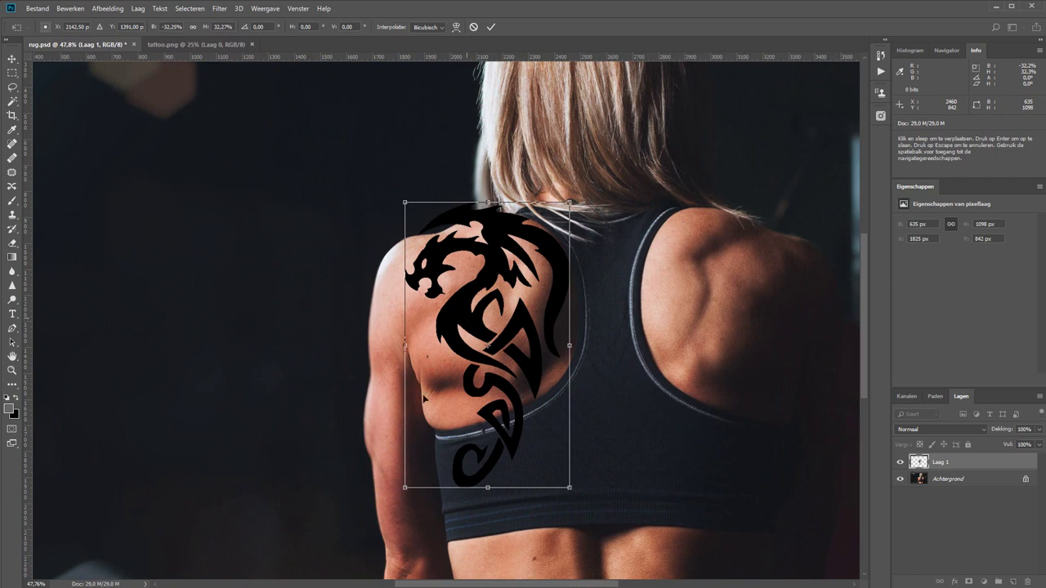
{"action": "left_click_drag", "start_coordinate": [406, 495], "coordinate": [464, 385]}
{"action": "mouse_move", "coordinate": [485, 323]}
{"action": "left_mouse_down"}
{"action": "mouse_move", "coordinate": [449, 376]}
{"action": "mouse_move", "coordinate": [483, 350]}
{"action": "left_mouse_up"}
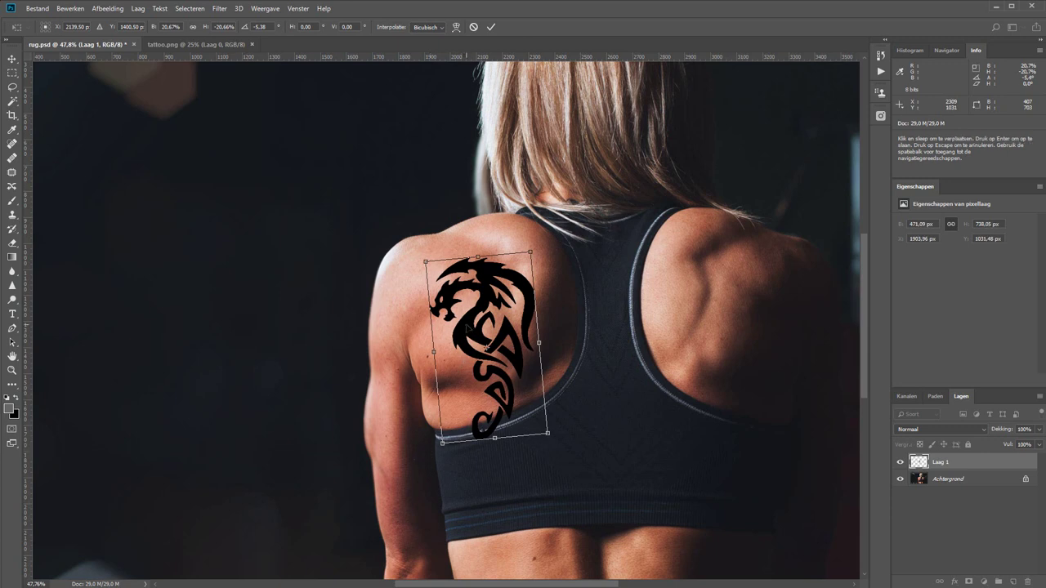
{"action": "key", "text": "Return"}
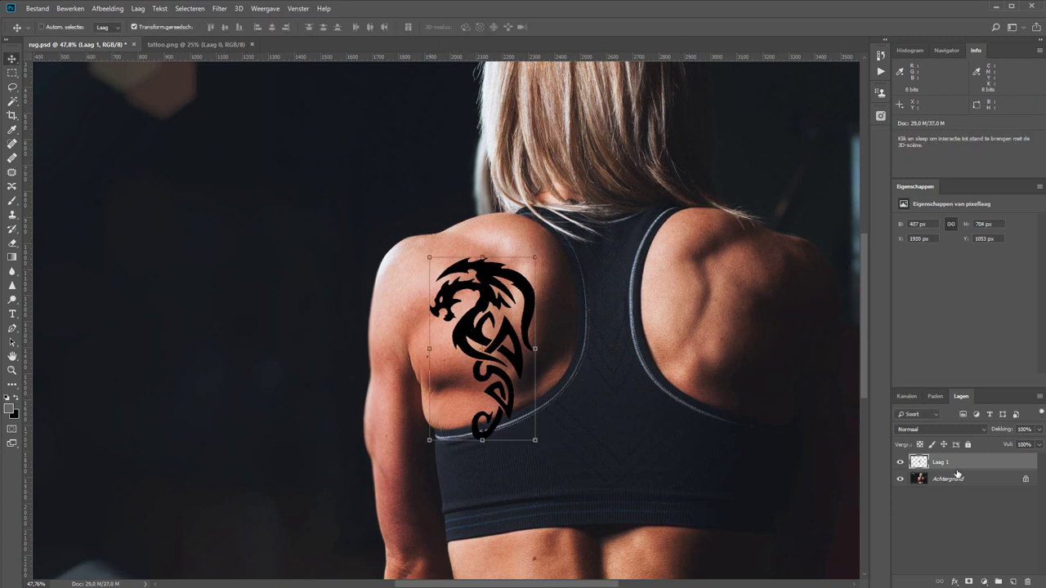
{"action": "left_click", "coordinate": [900, 463]}
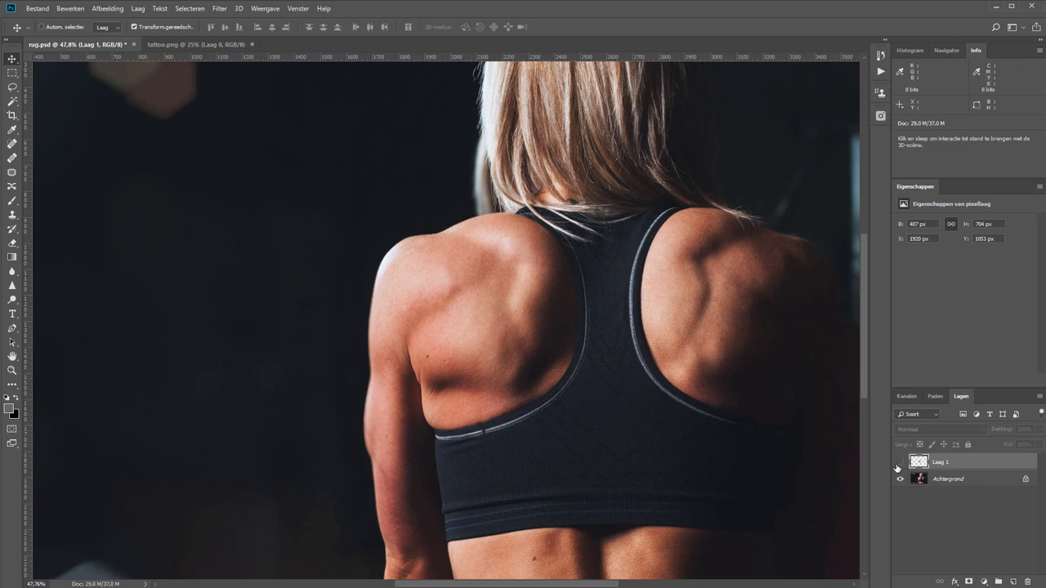
Show Laag 1 again and open Liquify (Uitvloeien), zoomed in on the dragon
{"action": "left_click", "coordinate": [899, 463]}
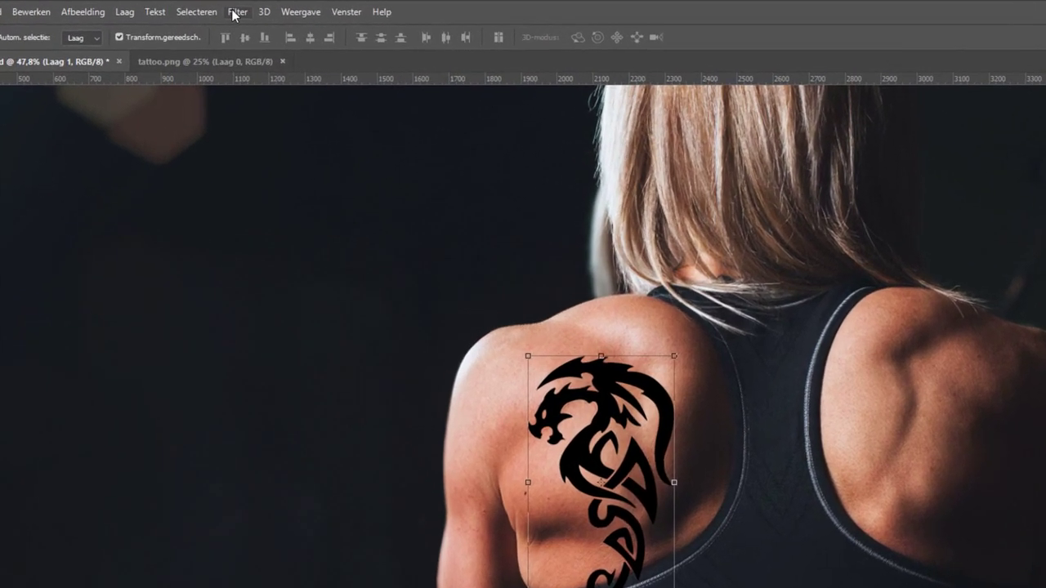
{"action": "left_click", "coordinate": [217, 8]}
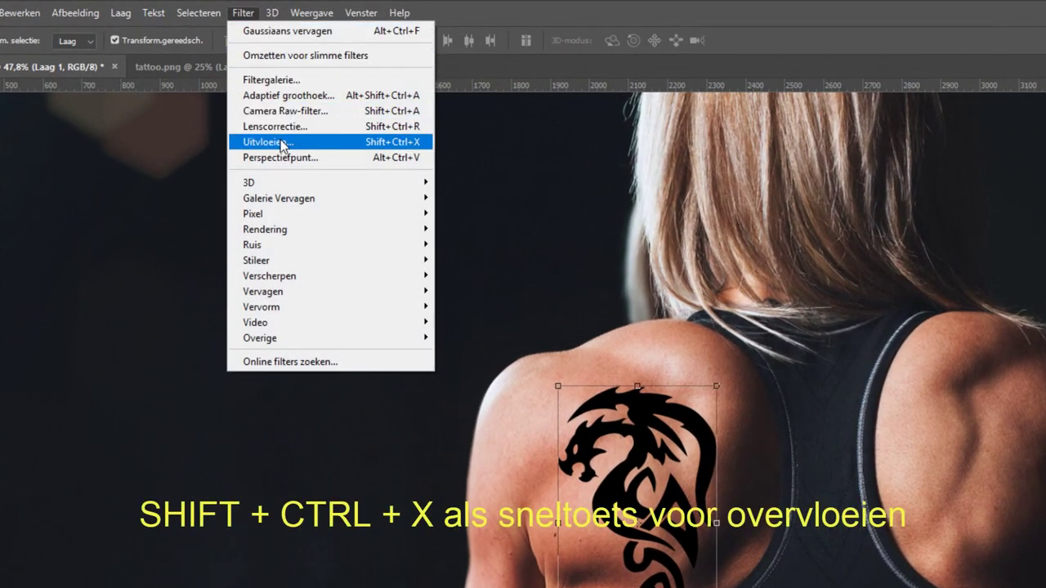
{"action": "left_click", "coordinate": [281, 144]}
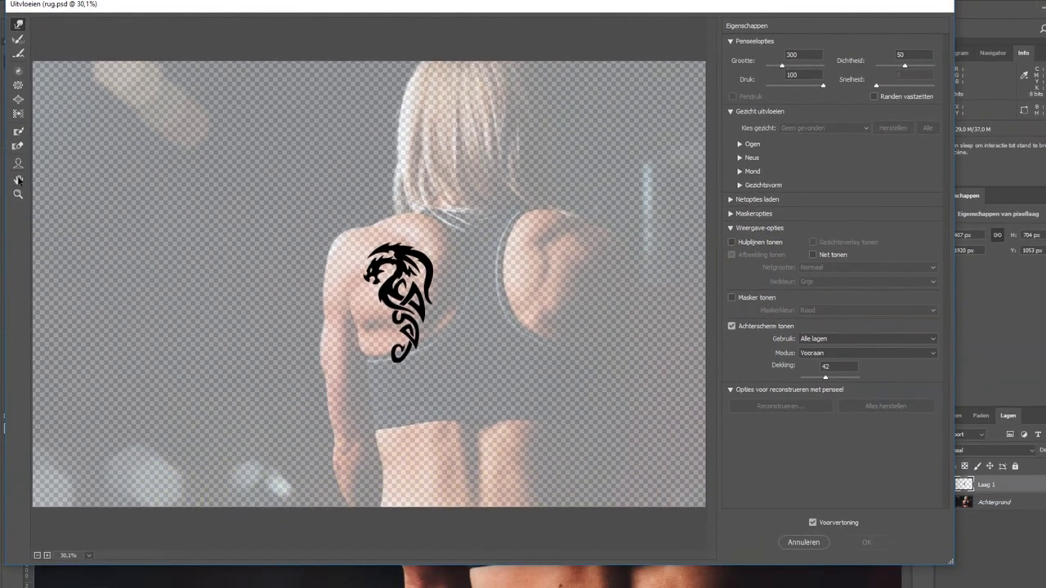
{"action": "left_click", "coordinate": [18, 194]}
{"action": "left_click_drag", "start_coordinate": [402, 311], "coordinate": [514, 285]}
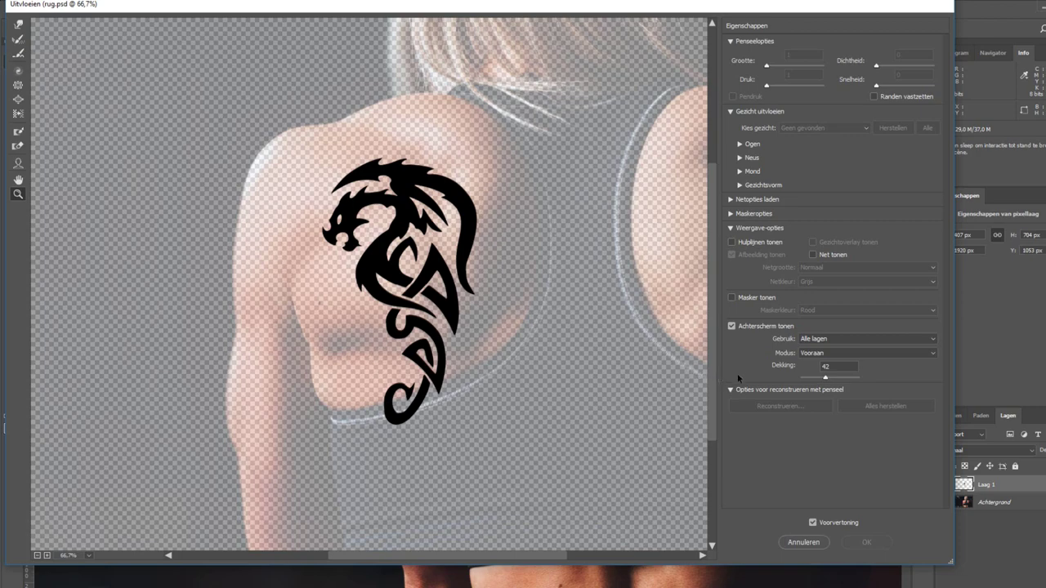
Use Achtergrond as the Liquify backdrop and set up Forward Warp with a 250 brush
{"action": "left_click", "coordinate": [732, 326]}
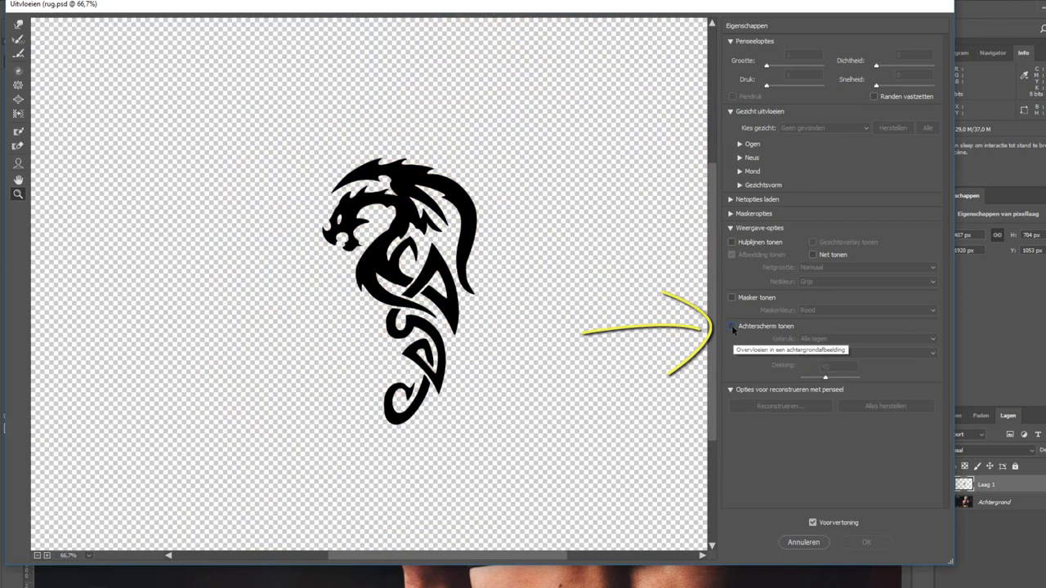
{"action": "left_click", "coordinate": [732, 326]}
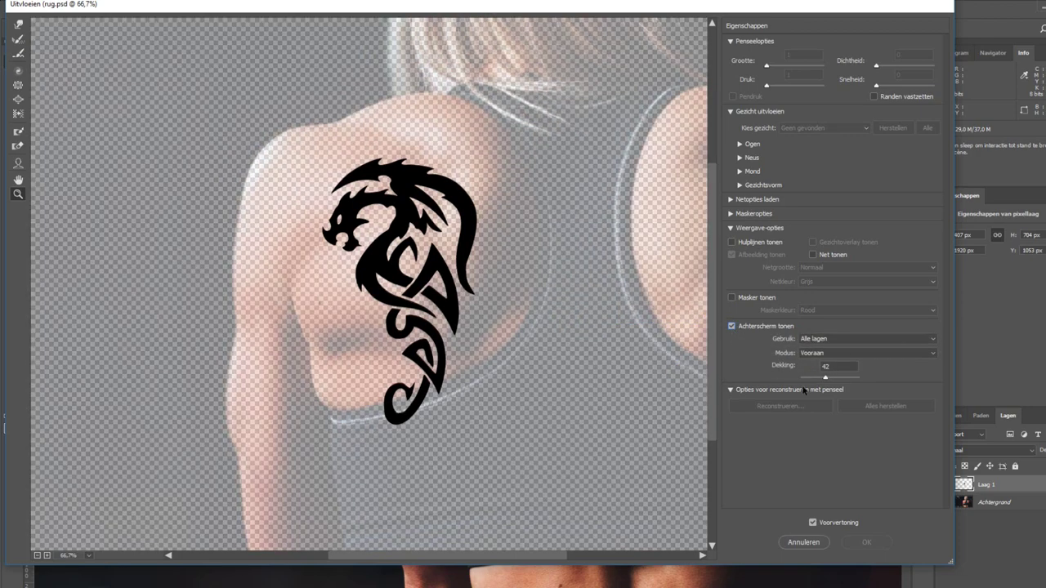
{"action": "left_click", "coordinate": [845, 337]}
{"action": "left_click", "coordinate": [833, 360]}
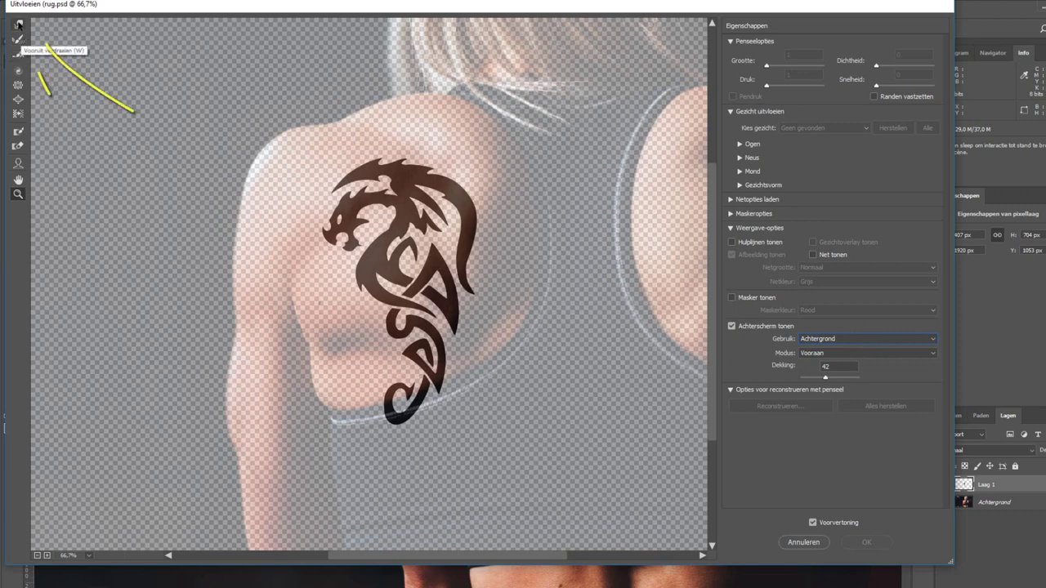
{"action": "left_click", "coordinate": [19, 24]}
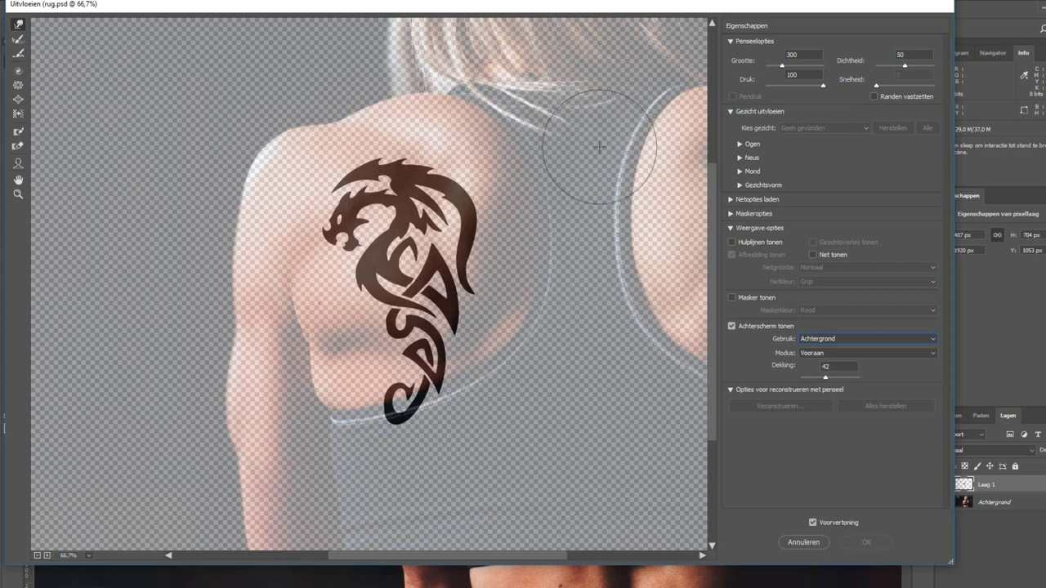
{"action": "key", "text": "bracketleft"}
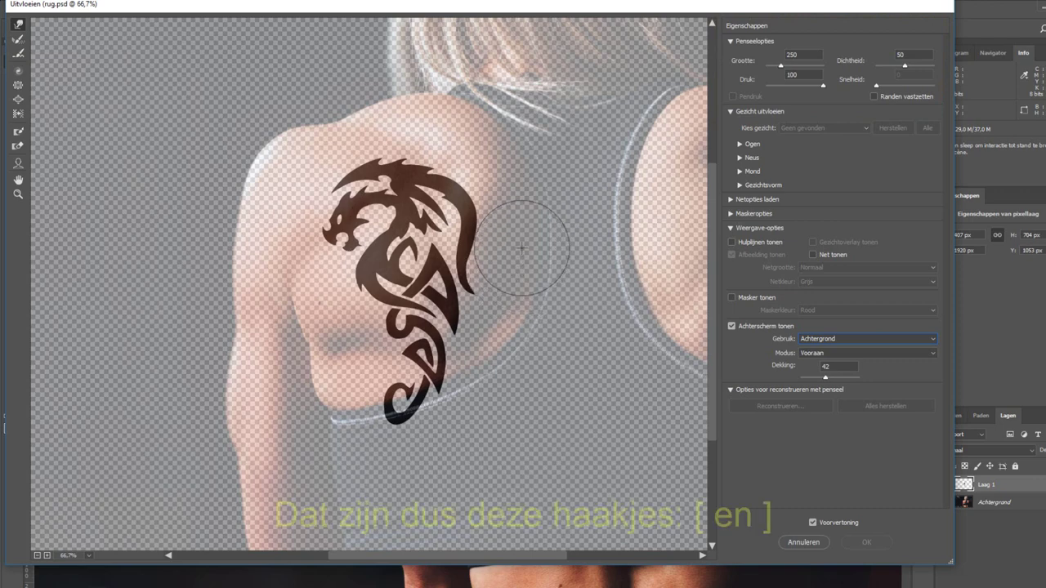
Warp the dragon's edge, top crest and middle swirls along the shoulder, then apply
{"action": "mouse_move", "coordinate": [512, 263]}
{"action": "left_mouse_down"}
{"action": "mouse_move", "coordinate": [497, 274]}
{"action": "mouse_move", "coordinate": [497, 328]}
{"action": "mouse_move", "coordinate": [471, 376]}
{"action": "mouse_move", "coordinate": [381, 317]}
{"action": "mouse_move", "coordinate": [375, 270]}
{"action": "left_mouse_up"}
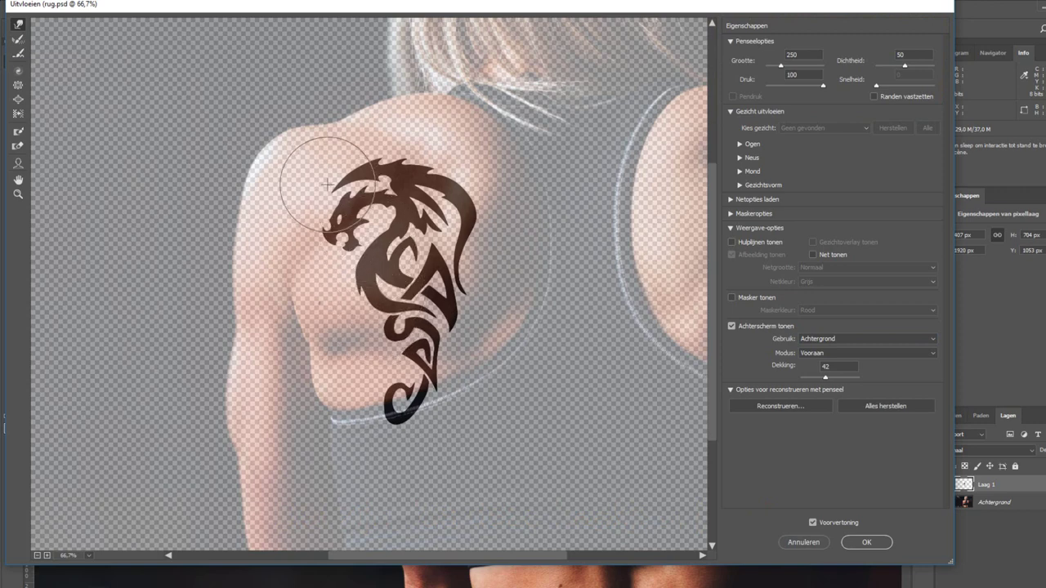
{"action": "left_click_drag", "start_coordinate": [349, 153], "coordinate": [423, 145]}
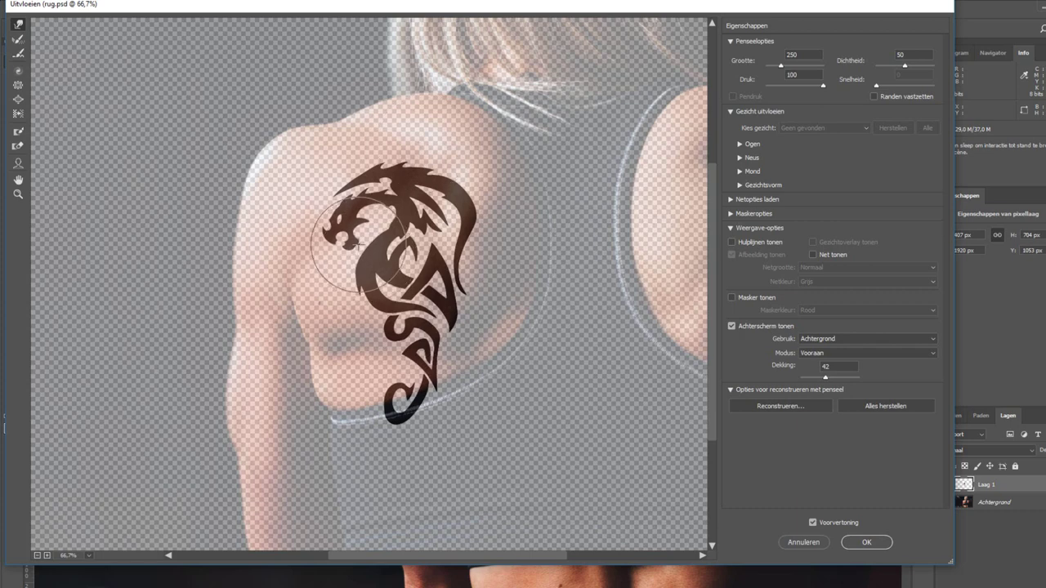
{"action": "mouse_move", "coordinate": [346, 251]}
{"action": "left_mouse_down"}
{"action": "mouse_move", "coordinate": [375, 264]}
{"action": "mouse_move", "coordinate": [368, 253]}
{"action": "left_mouse_up"}
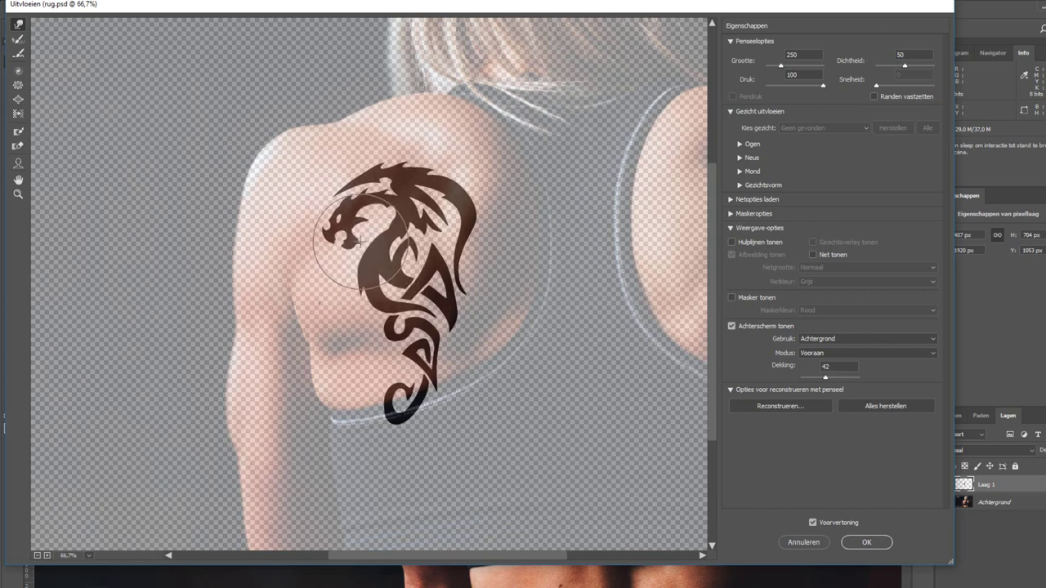
{"action": "left_click", "coordinate": [867, 542]}
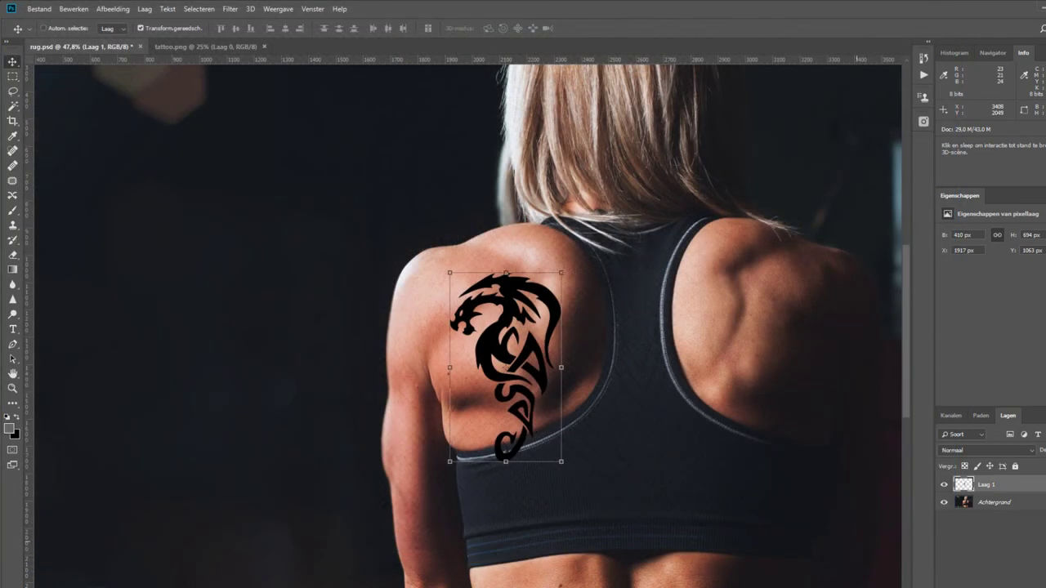
Zoom to 100% on the tattoo and bring up the fill and adjustment layer list
{"action": "key", "text": "z"}
{"action": "left_click", "coordinate": [510, 374]}
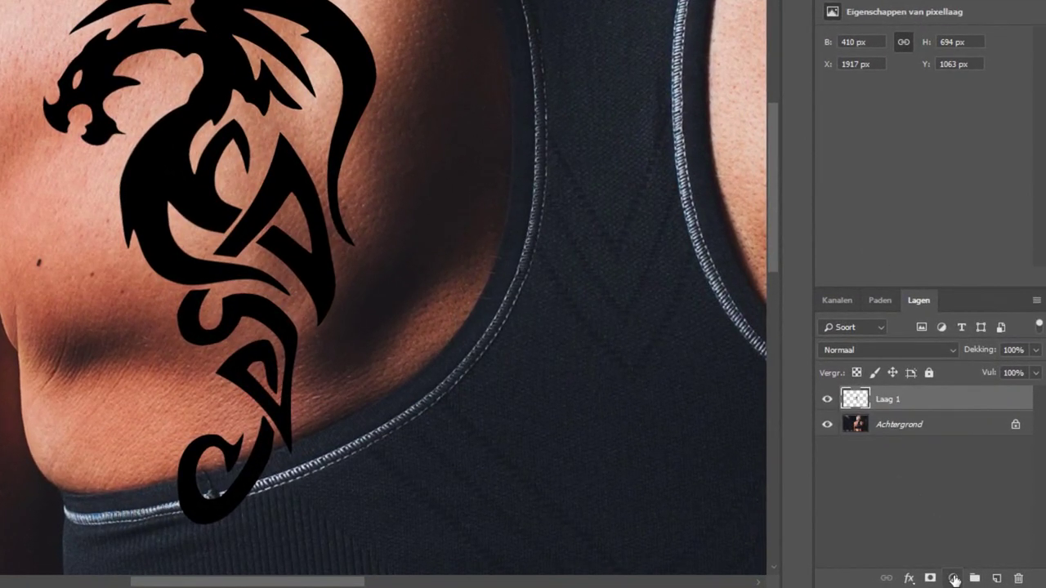
{"action": "left_click", "coordinate": [955, 580]}
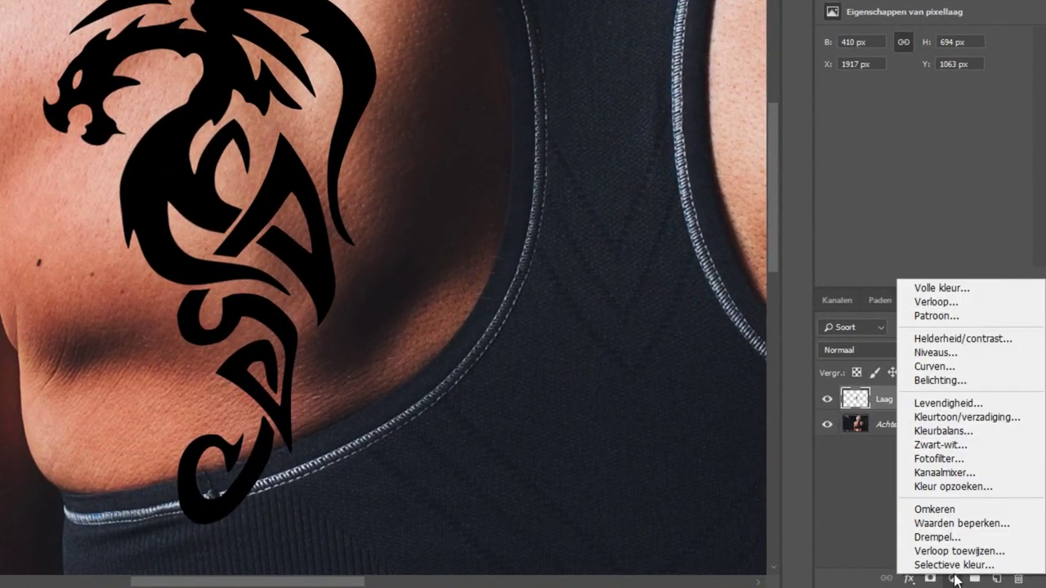
Add a dark olive solid-colour fill layer, Kleurenvulling 1, and load Laag 1's outline as a selection
{"action": "left_click", "coordinate": [955, 290]}
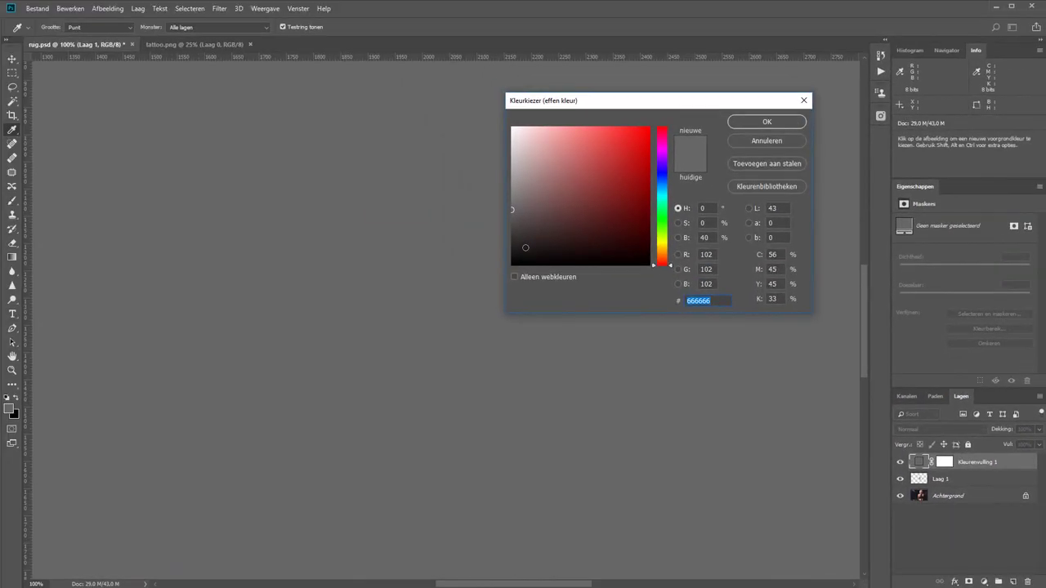
{"action": "left_click_drag", "start_coordinate": [525, 248], "coordinate": [495, 273]}
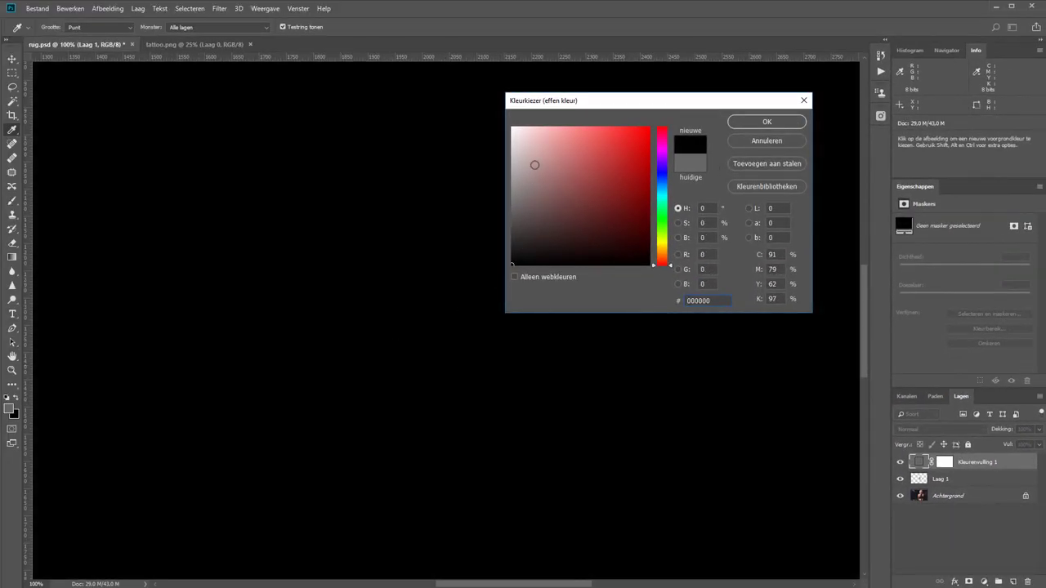
{"action": "left_click_drag", "start_coordinate": [535, 164], "coordinate": [425, 153]}
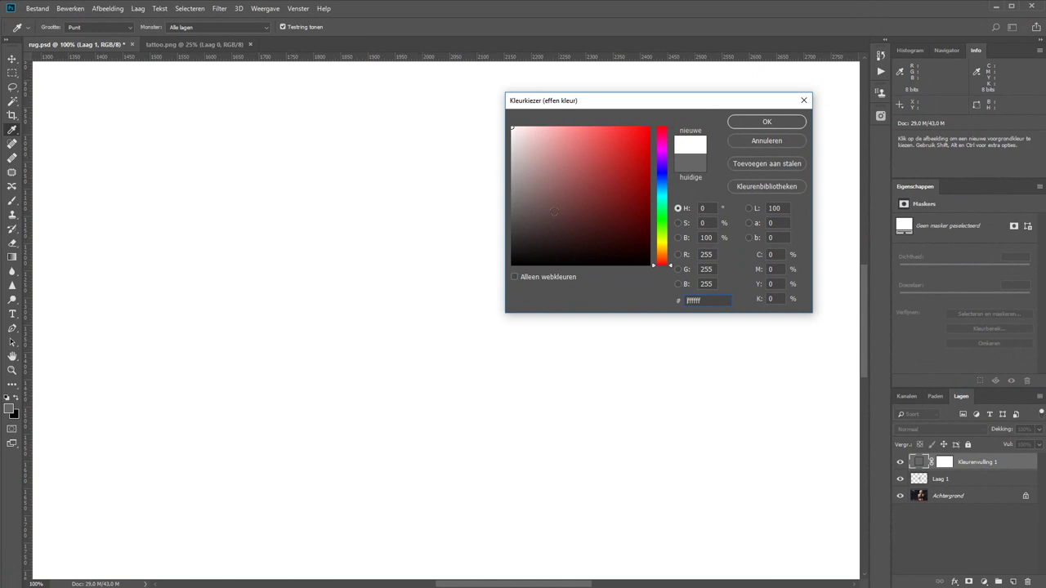
{"action": "mouse_move", "coordinate": [582, 214]}
{"action": "left_mouse_down"}
{"action": "mouse_move", "coordinate": [664, 142]}
{"action": "mouse_move", "coordinate": [672, 190]}
{"action": "left_mouse_up"}
{"action": "left_click", "coordinate": [669, 261]}
{"action": "mouse_move", "coordinate": [668, 261]}
{"action": "left_mouse_down"}
{"action": "mouse_move", "coordinate": [664, 241]}
{"action": "mouse_move", "coordinate": [609, 241]}
{"action": "left_mouse_up"}
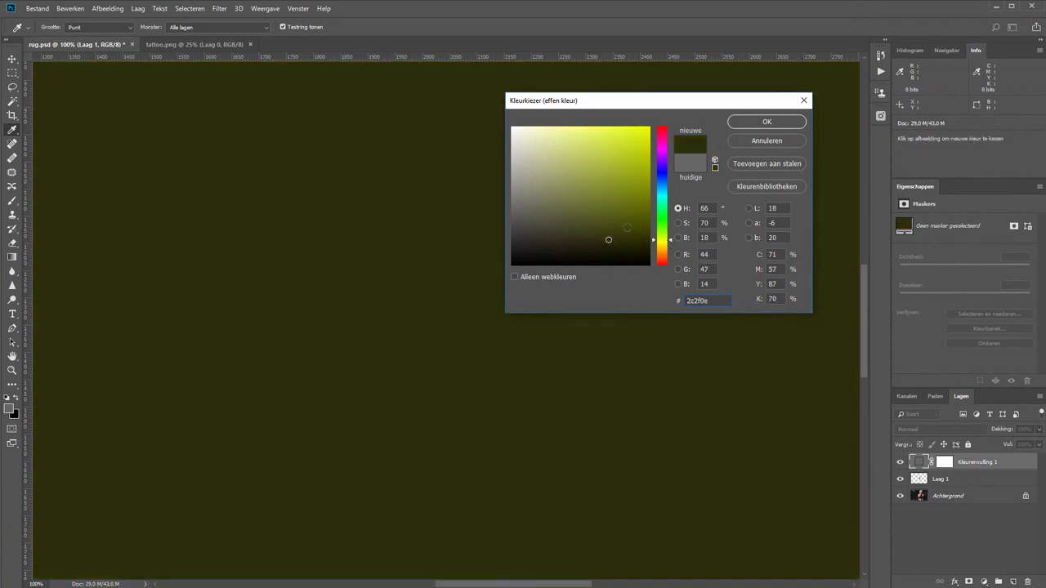
{"action": "left_click", "coordinate": [741, 123]}
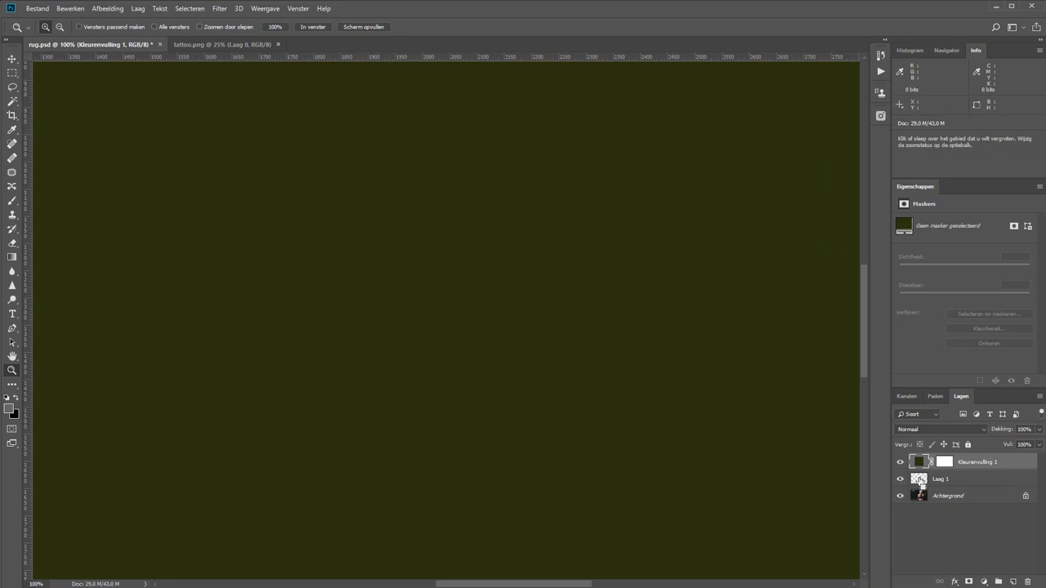
{"action": "left_click", "coordinate": [919, 482], "text": "ctrl"}
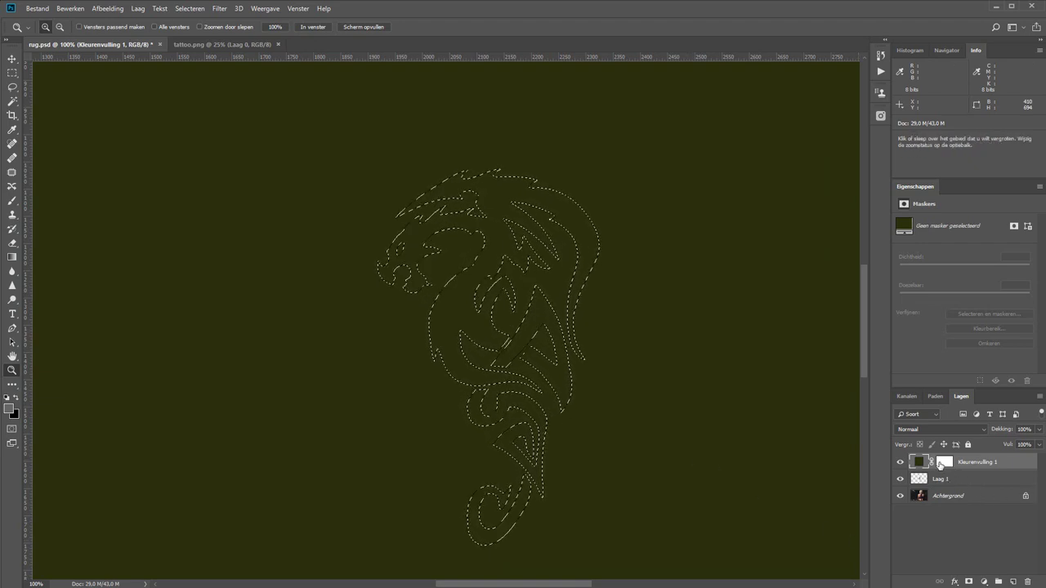
Fill the inverted selection with black on Kleurenvulling 1's mask so only the dragon shows
{"action": "left_click", "coordinate": [942, 464]}
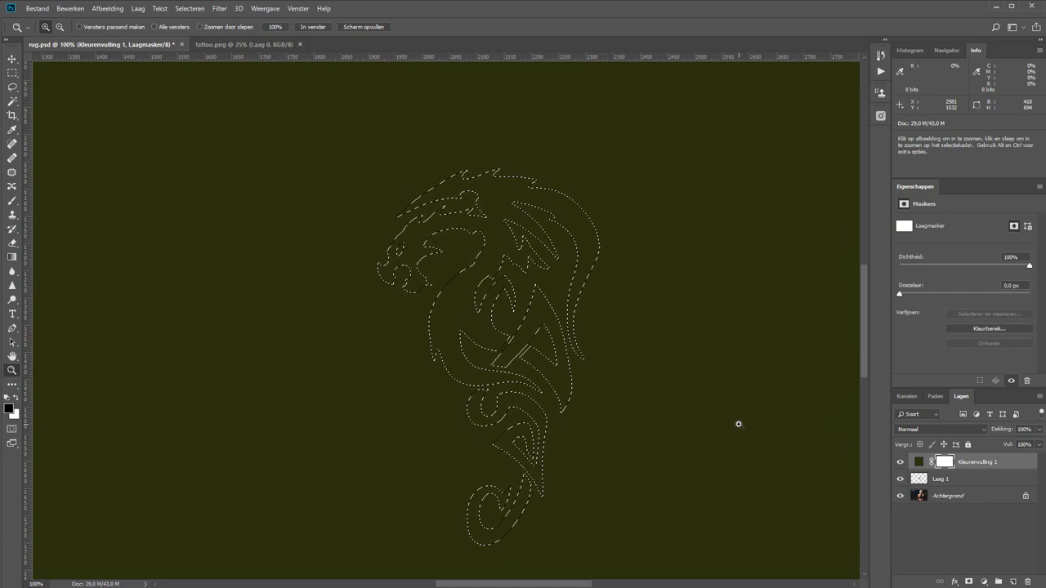
{"action": "left_click", "coordinate": [565, 199], "text": "alt"}
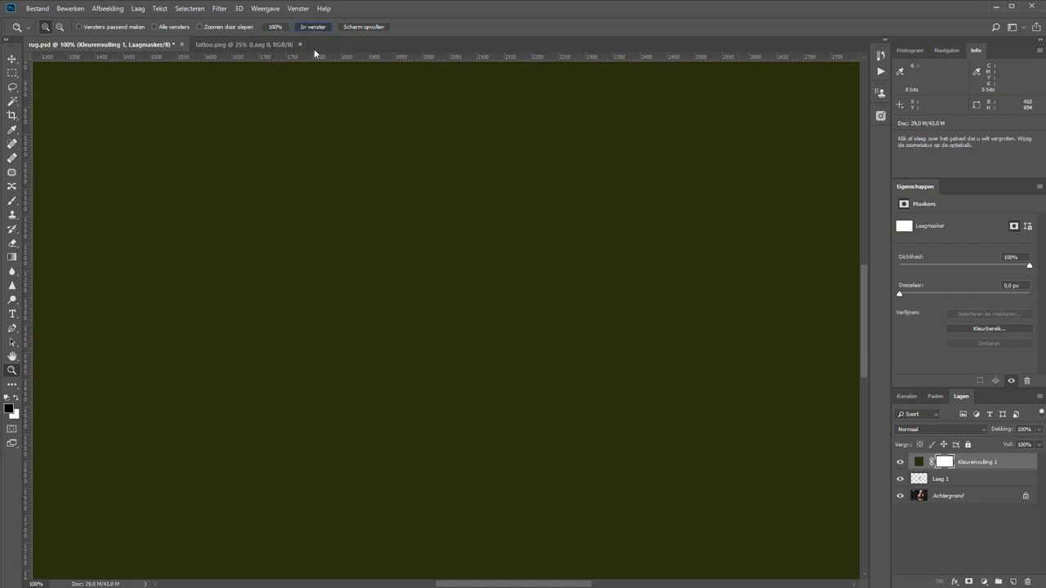
{"action": "left_click", "coordinate": [361, 157], "text": "alt"}
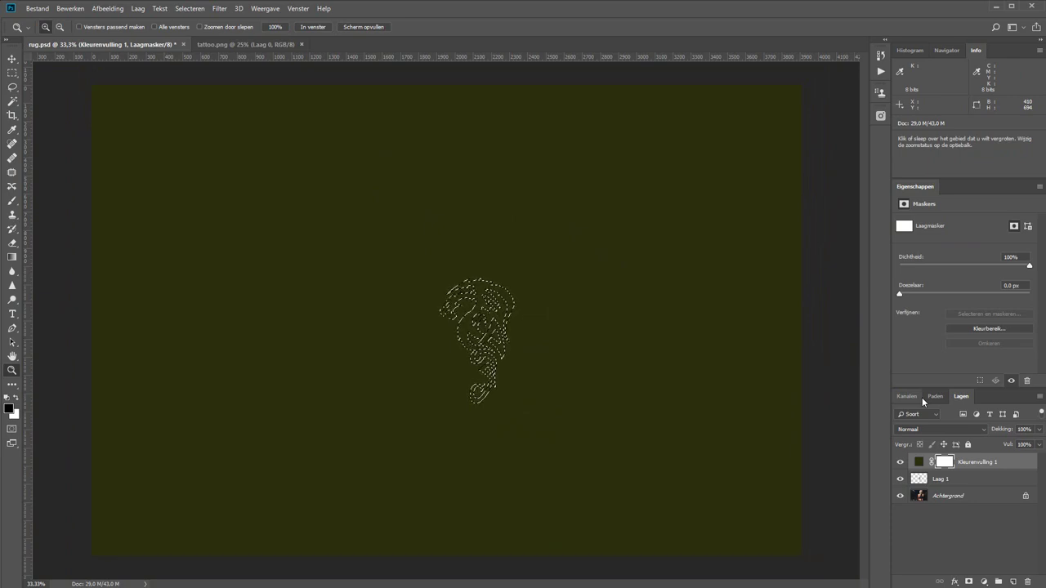
{"action": "key", "text": "ctrl+shift+i"}
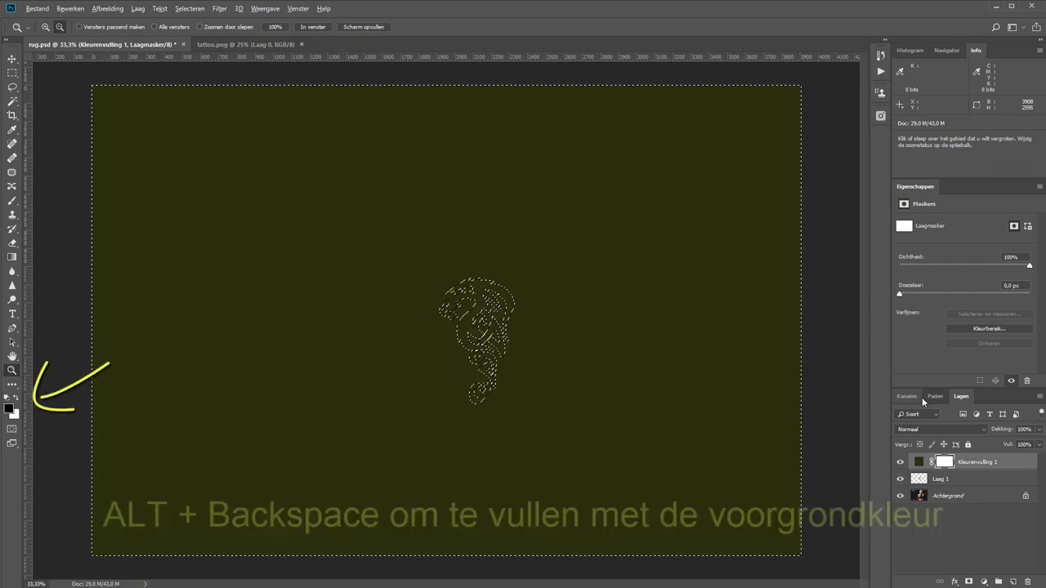
{"action": "key", "text": "alt+BackSpace"}
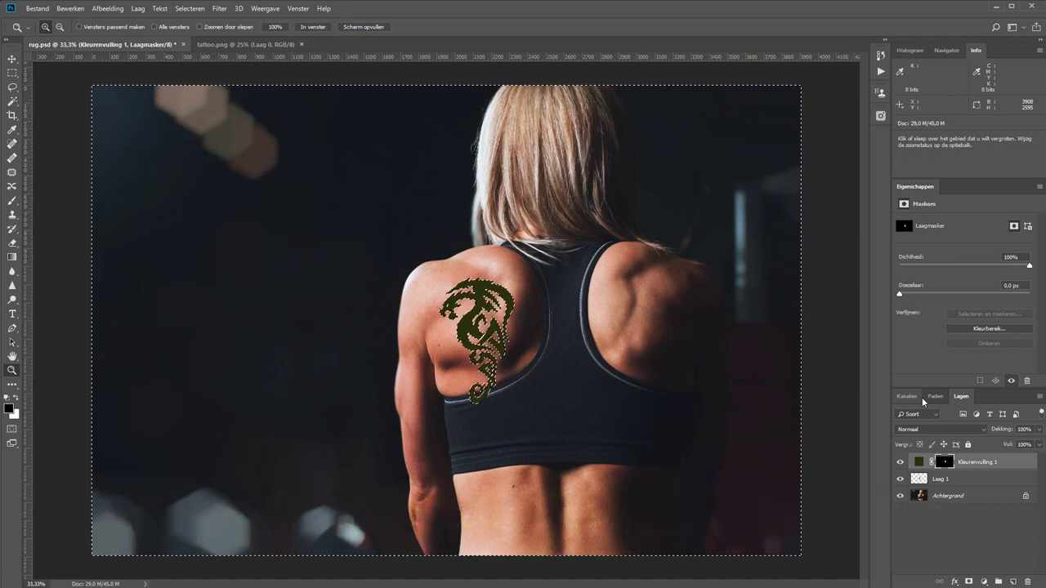
{"action": "key", "text": "ctrl+d"}
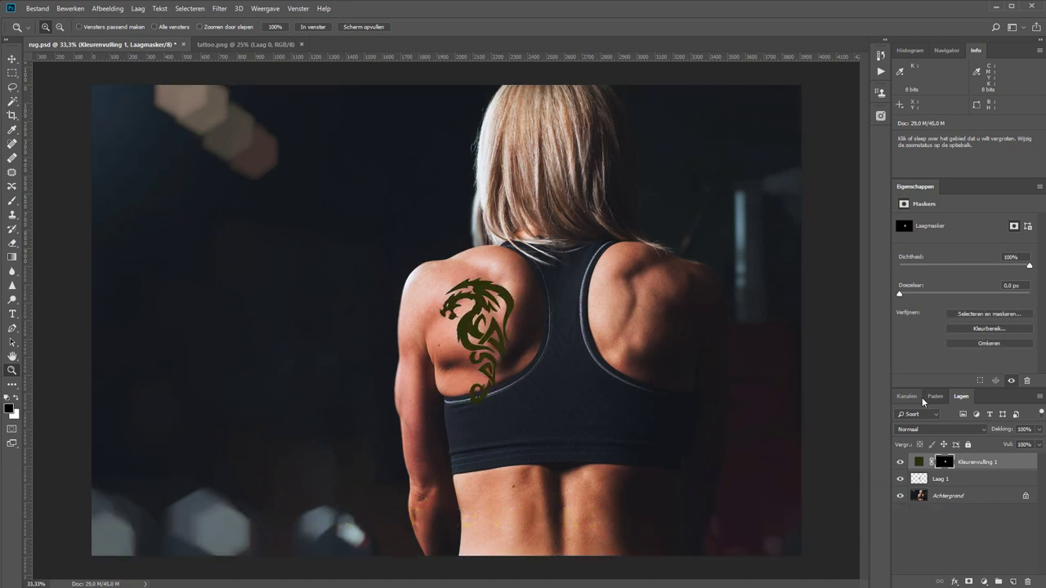
Change Kleurenvulling 1's fill colour to dark purple #28072d
{"action": "key", "text": "ctrl+plus"}
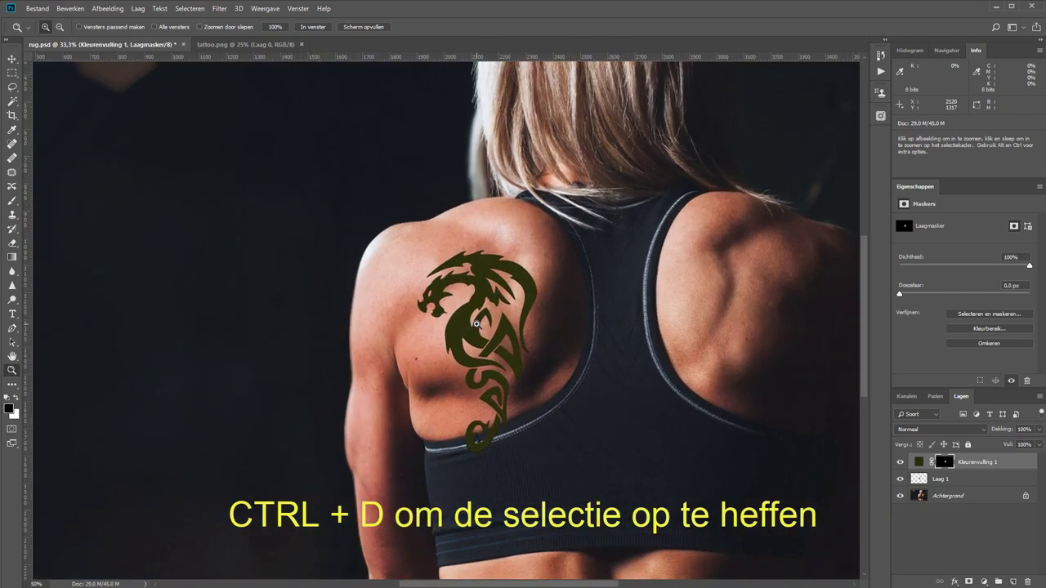
{"action": "key", "text": "ctrl+plus"}
{"action": "key", "text": "ctrl+plus"}
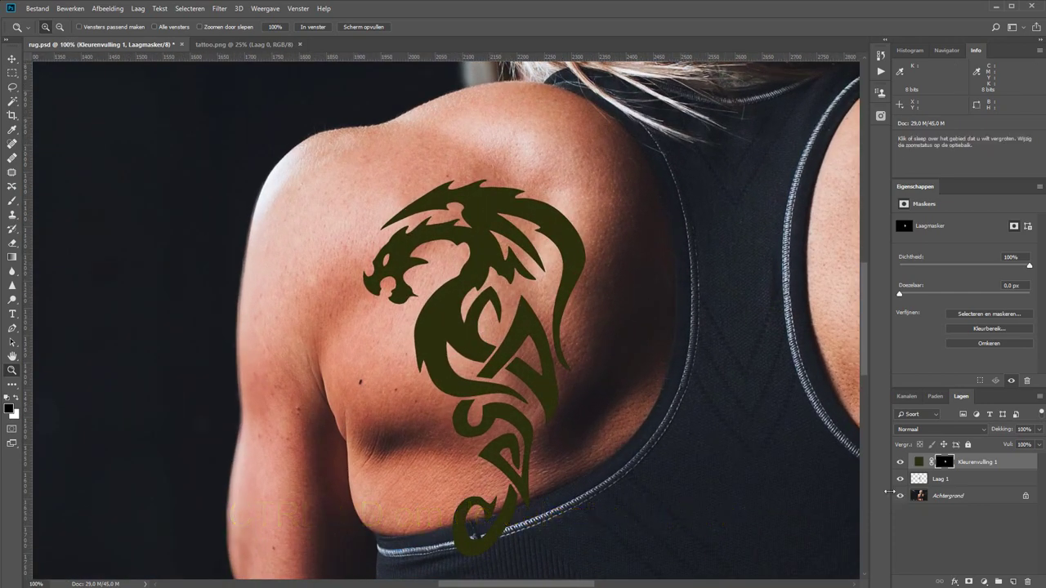
{"action": "double_click", "coordinate": [920, 468]}
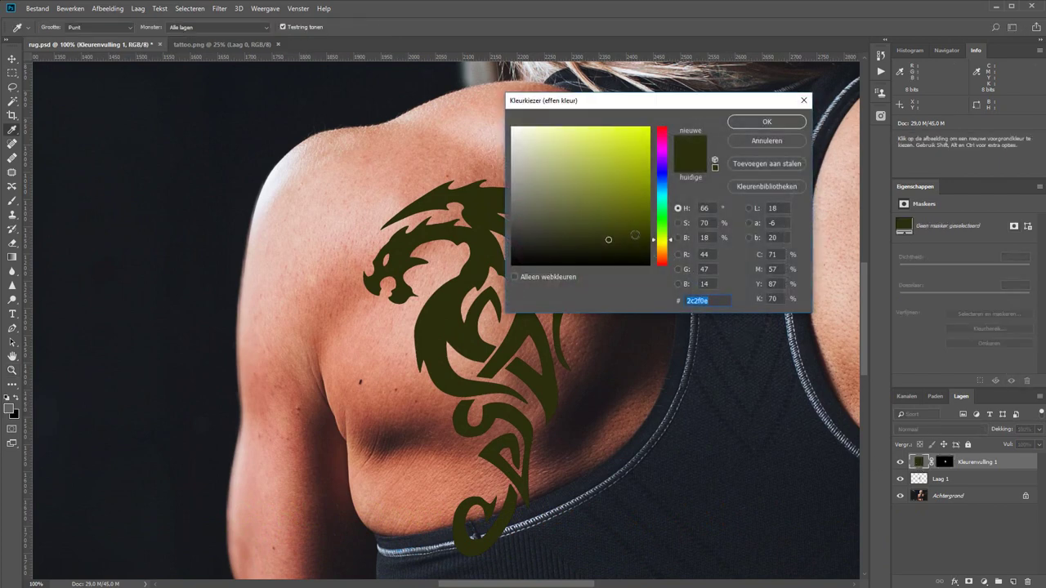
{"action": "mouse_move", "coordinate": [640, 242]}
{"action": "left_mouse_down"}
{"action": "mouse_move", "coordinate": [637, 215]}
{"action": "mouse_move", "coordinate": [633, 246]}
{"action": "mouse_move", "coordinate": [663, 152]}
{"action": "left_mouse_up"}
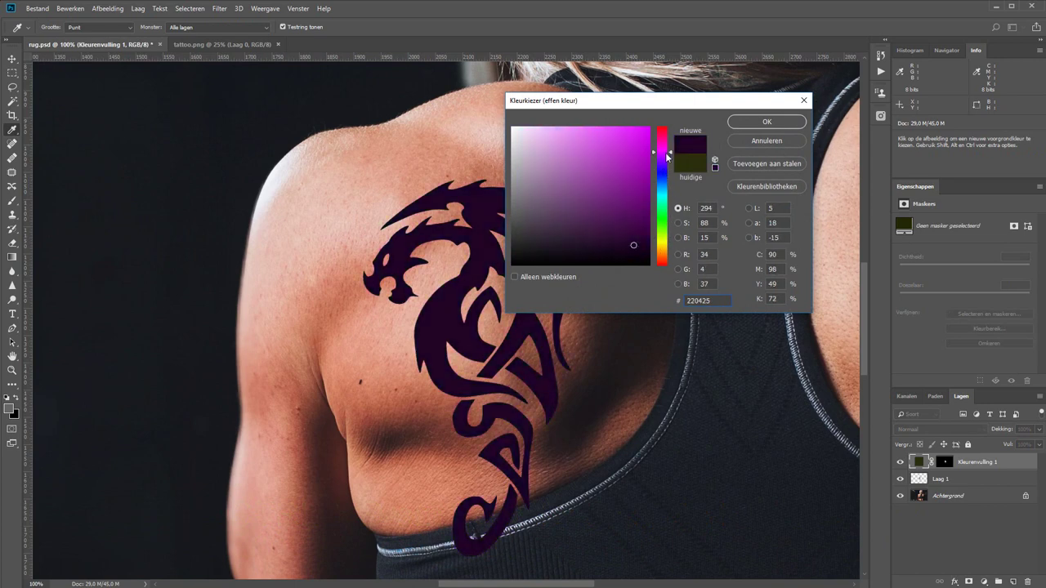
{"action": "left_click", "coordinate": [627, 247]}
{"action": "left_click_drag", "start_coordinate": [626, 247], "coordinate": [628, 241]}
{"action": "left_click", "coordinate": [771, 122]}
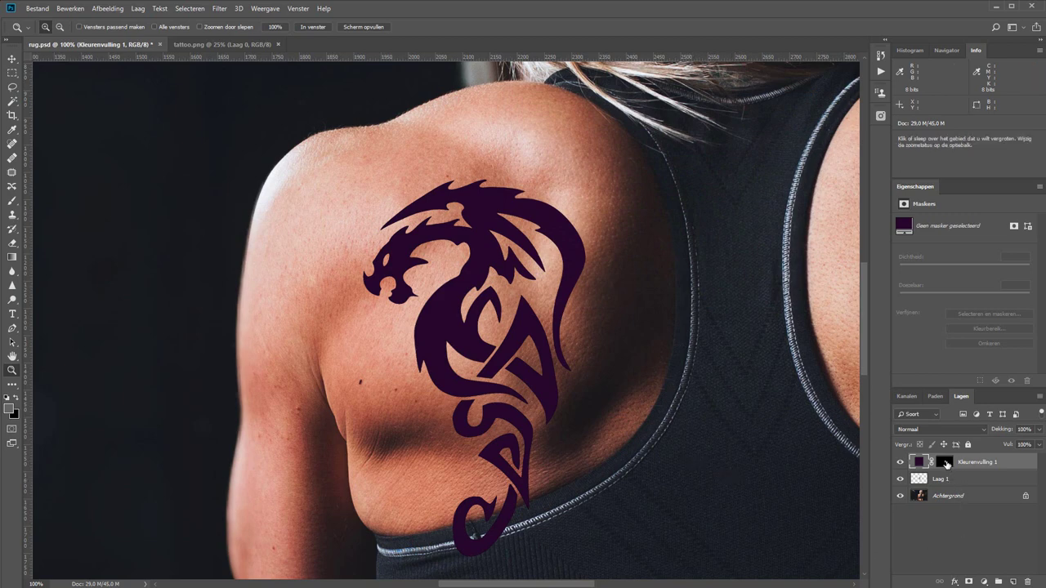
Feather the Kleurenvulling 1 layer mask to 2,0 px, checking the mask on its own
{"action": "key", "text": "alt"}
{"action": "left_click", "coordinate": [945, 462], "text": "alt"}
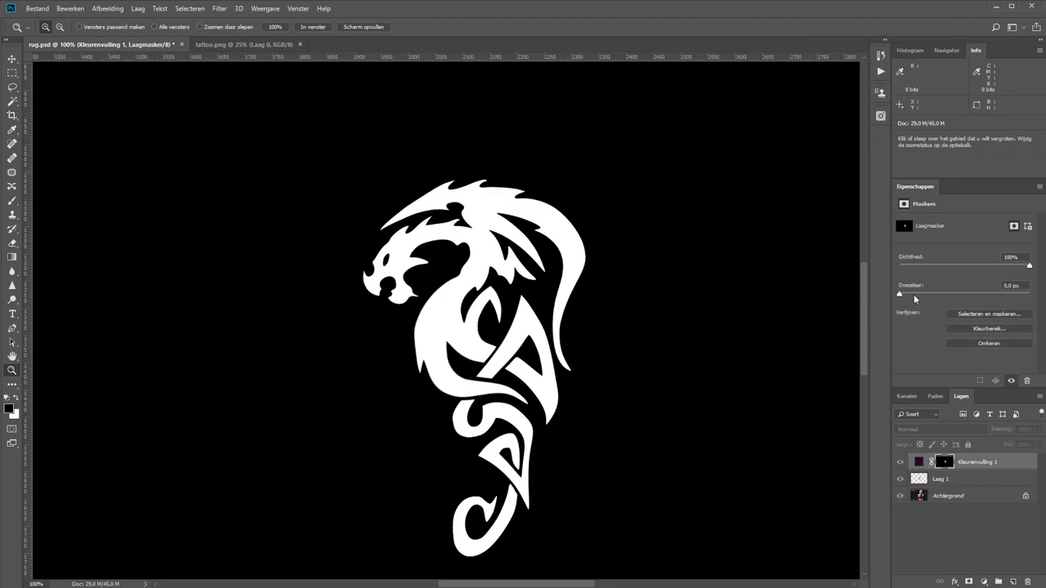
{"action": "left_click_drag", "start_coordinate": [900, 295], "coordinate": [912, 297]}
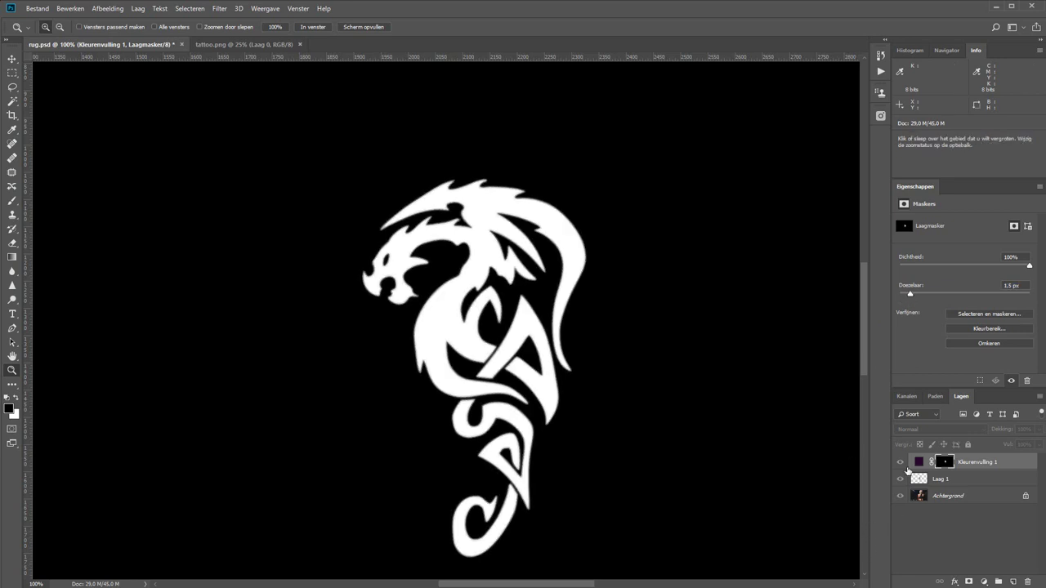
{"action": "left_click", "coordinate": [903, 466]}
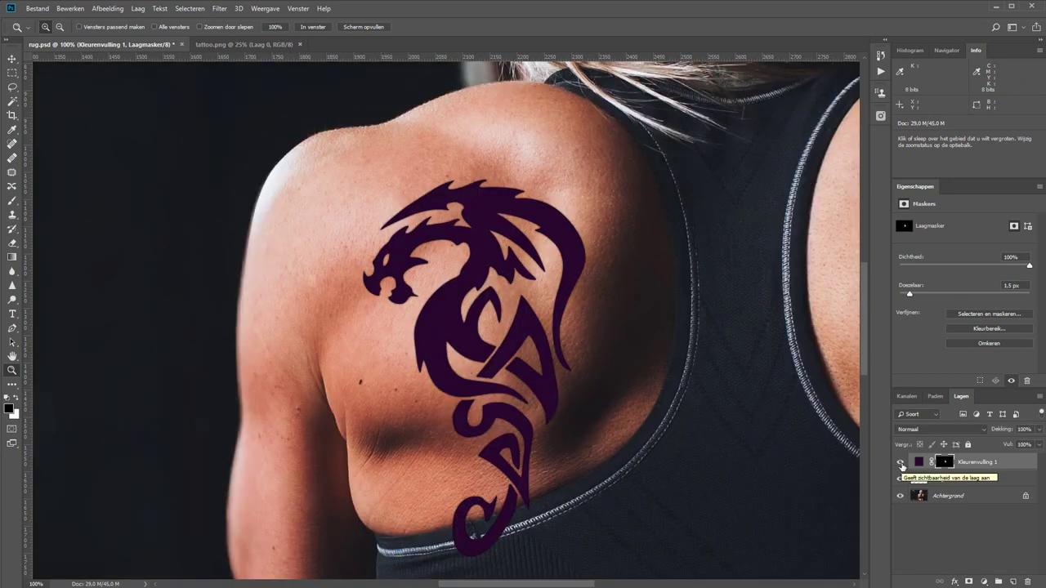
{"action": "mouse_move", "coordinate": [910, 292]}
{"action": "left_mouse_down"}
{"action": "mouse_move", "coordinate": [942, 295]}
{"action": "mouse_move", "coordinate": [915, 297]}
{"action": "left_mouse_up"}
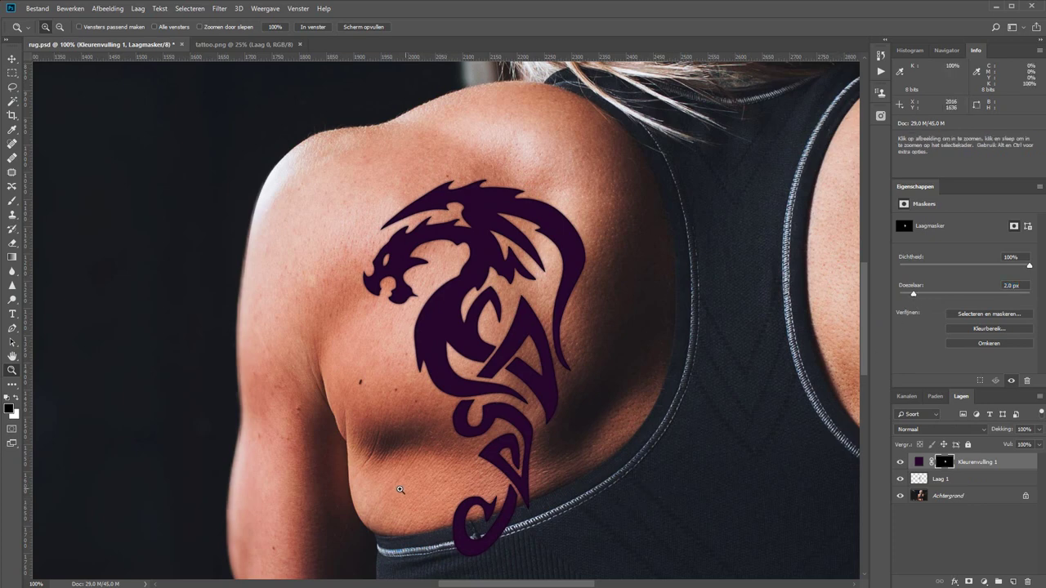
{"action": "mouse_move", "coordinate": [398, 485]}
{"action": "left_mouse_down"}
{"action": "mouse_move", "coordinate": [475, 535]}
{"action": "mouse_move", "coordinate": [576, 557]}
{"action": "left_mouse_up"}
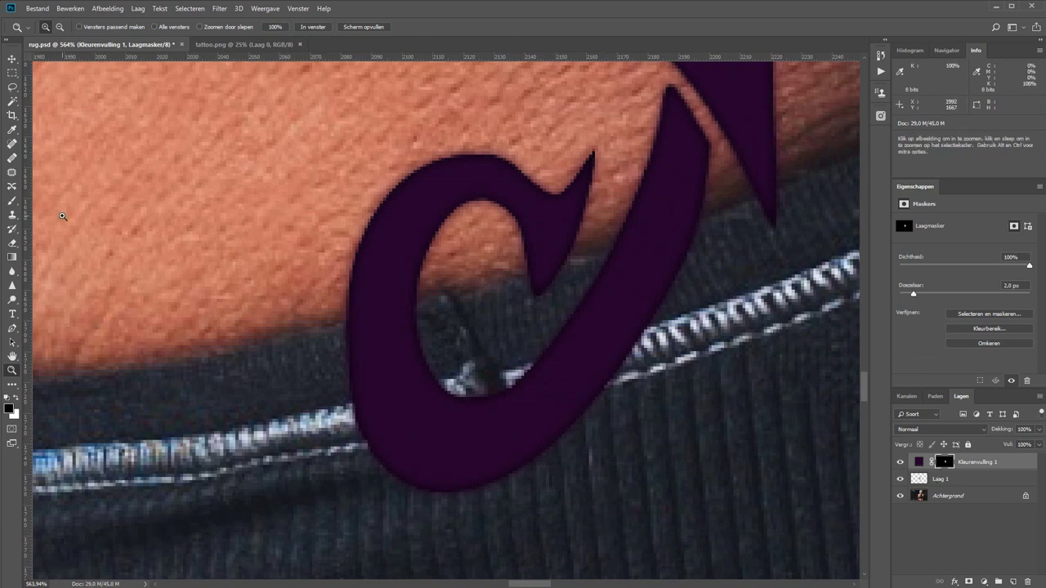
Paint black on the mask to remove the dragon's tail over the waistband, and hide Laag 1
{"action": "key", "text": "b"}
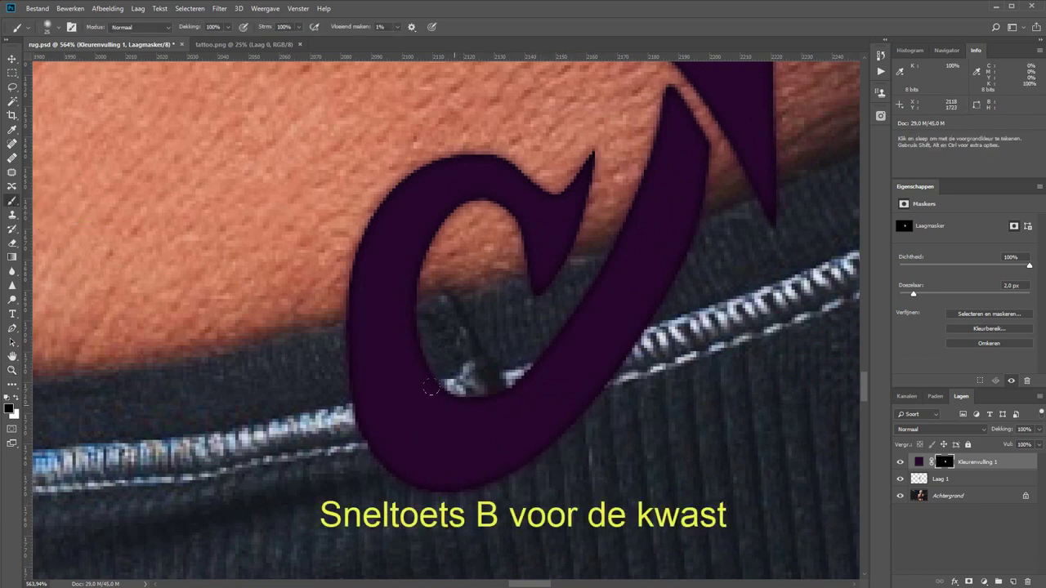
{"action": "mouse_move", "coordinate": [360, 353]}
{"action": "left_mouse_down"}
{"action": "mouse_move", "coordinate": [441, 468]}
{"action": "mouse_move", "coordinate": [560, 380]}
{"action": "left_mouse_up"}
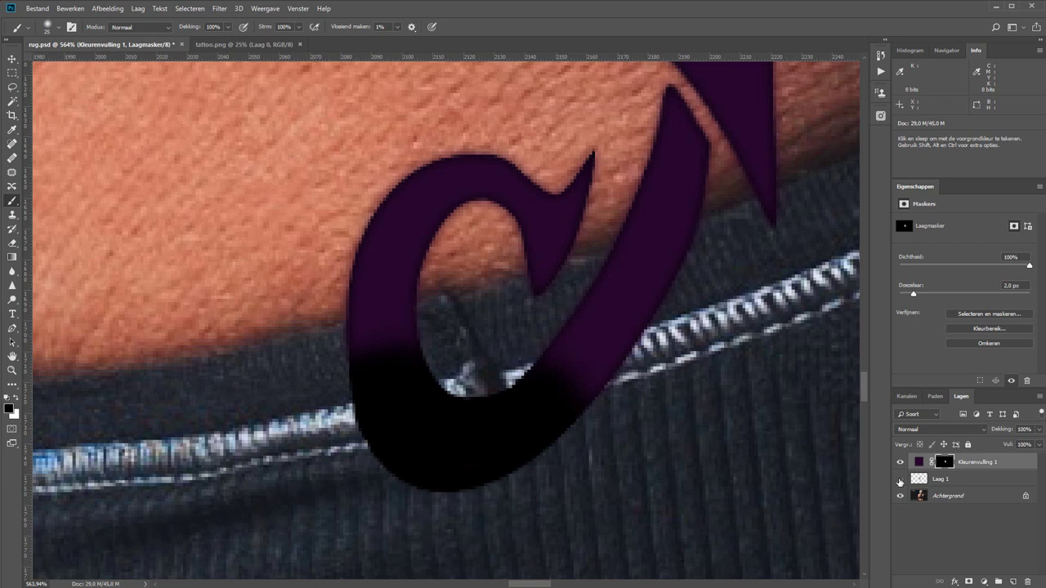
{"action": "left_click", "coordinate": [900, 480]}
{"action": "left_click_drag", "start_coordinate": [429, 340], "coordinate": [321, 344]}
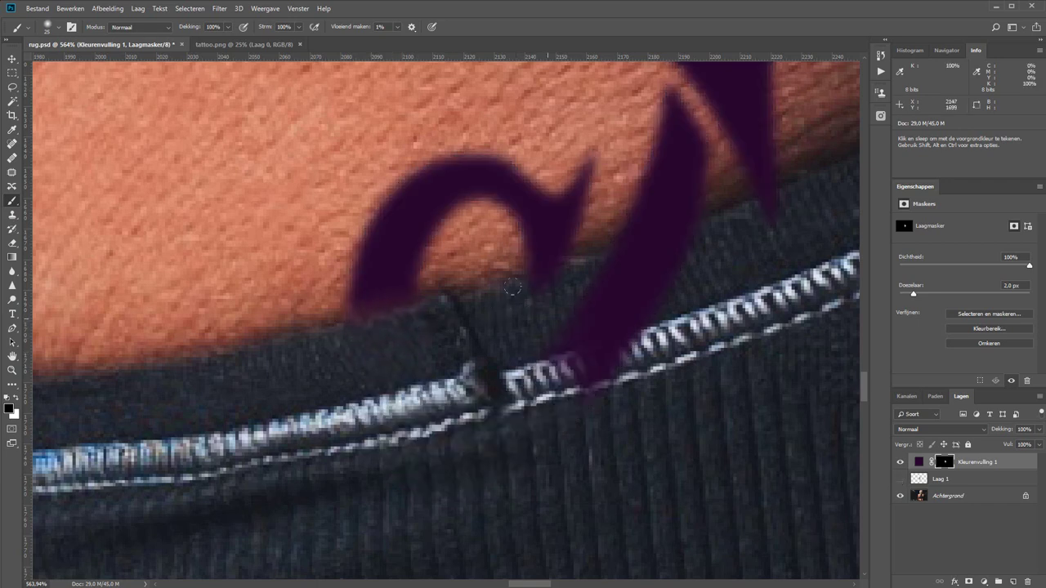
{"action": "left_click_drag", "start_coordinate": [576, 352], "coordinate": [673, 269]}
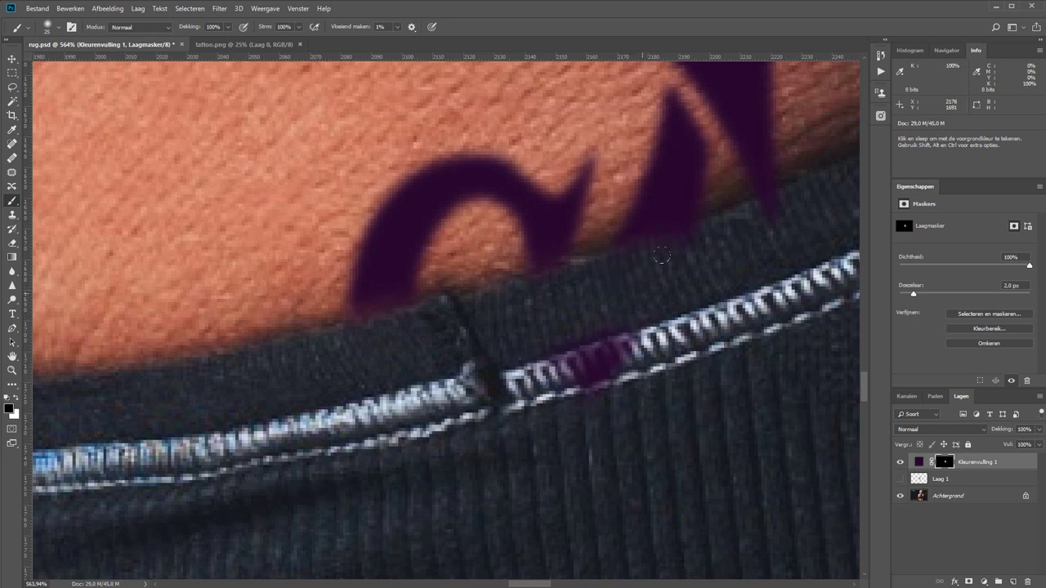
{"action": "left_click_drag", "start_coordinate": [633, 343], "coordinate": [600, 380]}
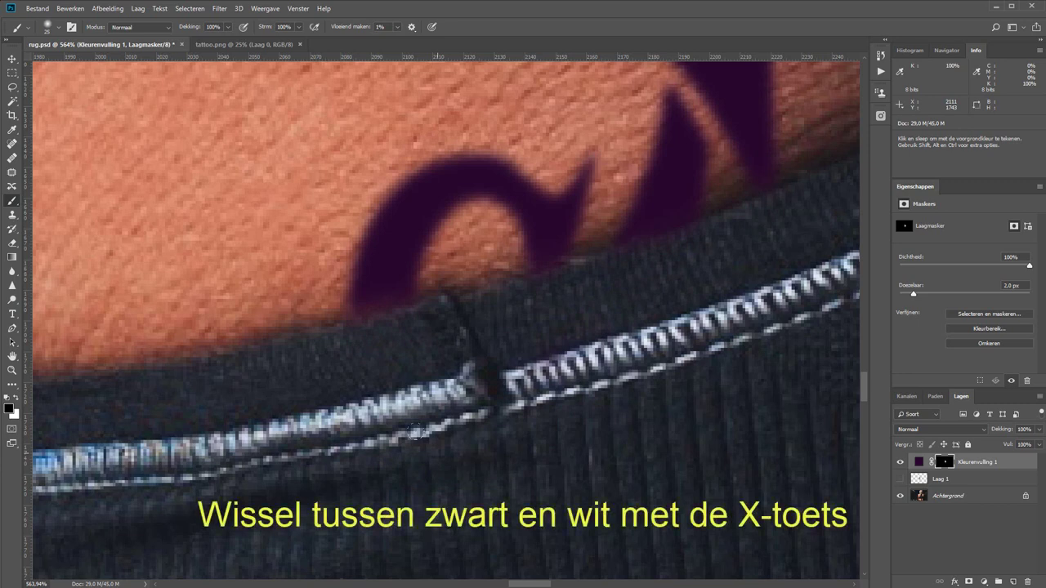
{"action": "key", "text": "x"}
{"action": "mouse_move", "coordinate": [324, 373]}
{"action": "left_mouse_down"}
{"action": "mouse_move", "coordinate": [576, 511]}
{"action": "mouse_move", "coordinate": [420, 479]}
{"action": "mouse_move", "coordinate": [384, 384]}
{"action": "mouse_move", "coordinate": [434, 334]}
{"action": "mouse_move", "coordinate": [360, 392]}
{"action": "mouse_move", "coordinate": [352, 421]}
{"action": "left_mouse_up"}
{"action": "key", "text": "x"}
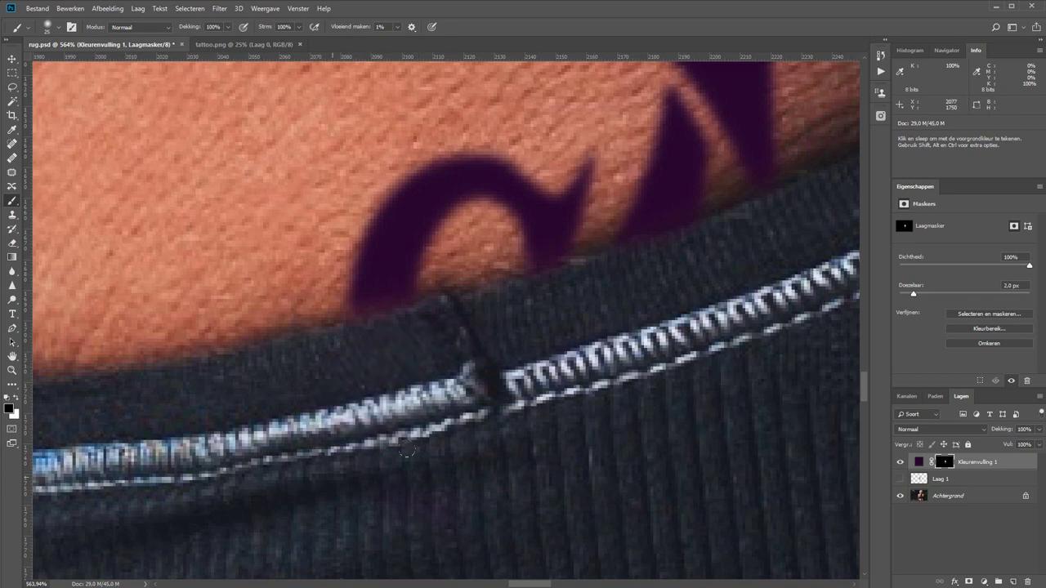
Zoom around the dragon tattoo and select the Achtergrond layer
{"action": "key", "text": "ctrl+0"}
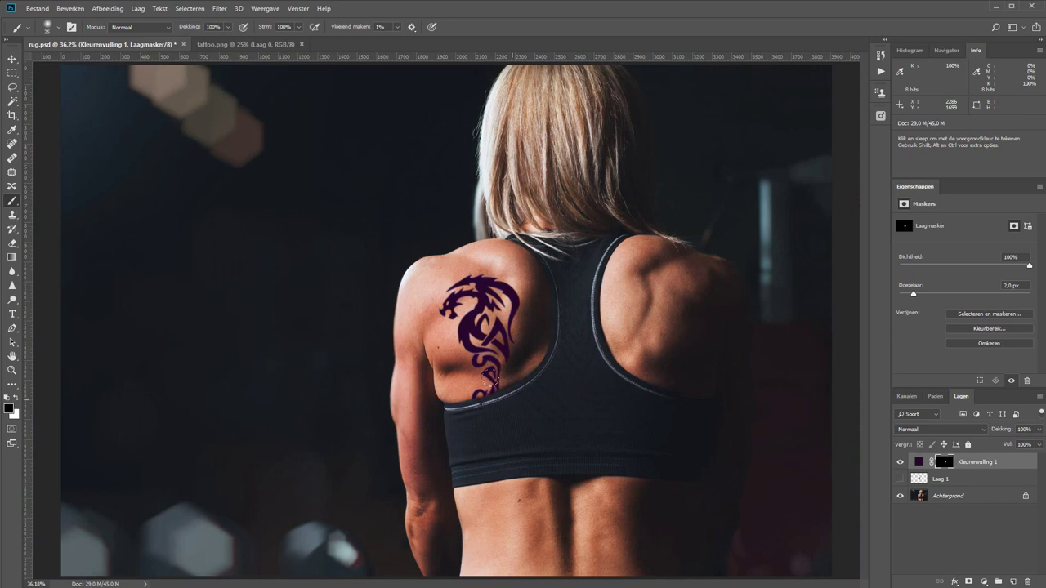
{"action": "key", "text": "z"}
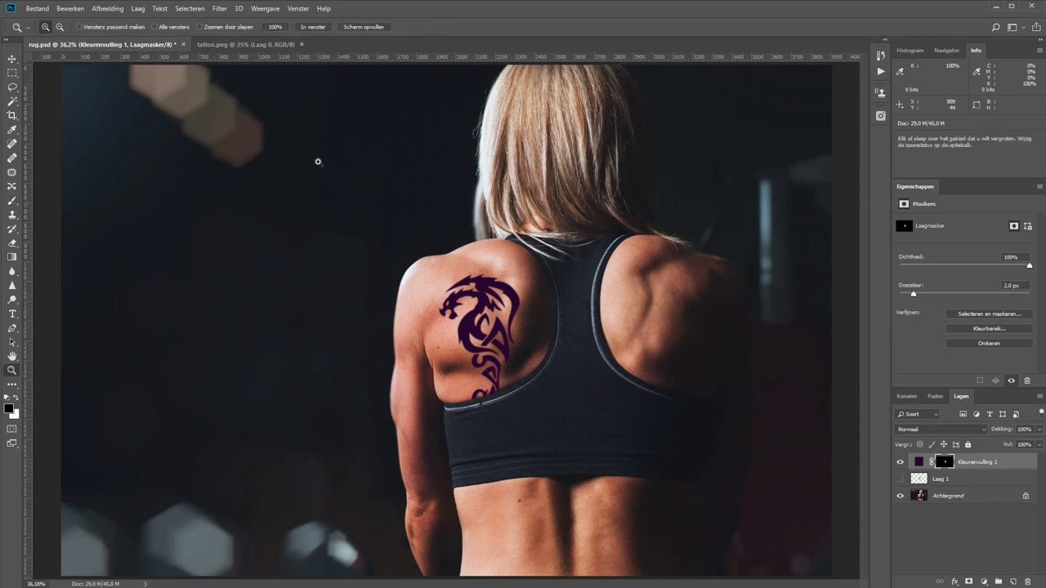
{"action": "left_click_drag", "start_coordinate": [392, 240], "coordinate": [577, 467]}
{"action": "left_click", "coordinate": [482, 273]}
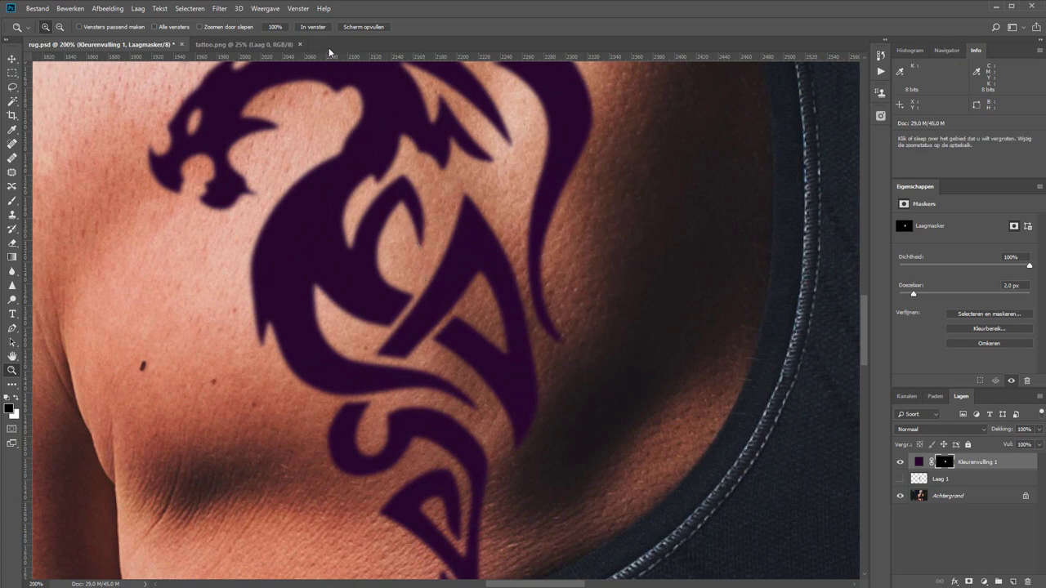
{"action": "left_click", "coordinate": [458, 352], "text": "alt"}
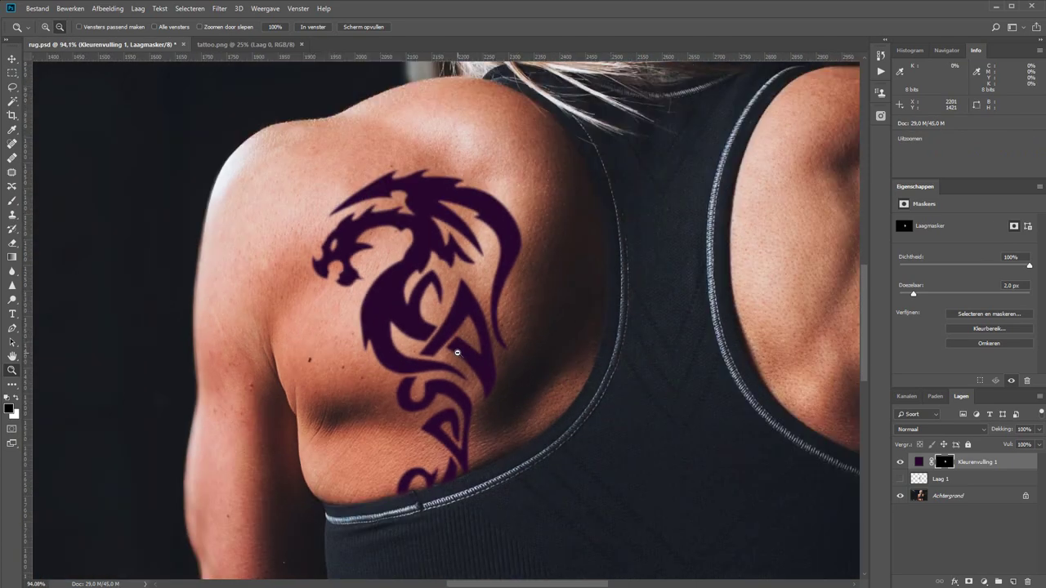
{"action": "left_click", "coordinate": [953, 502]}
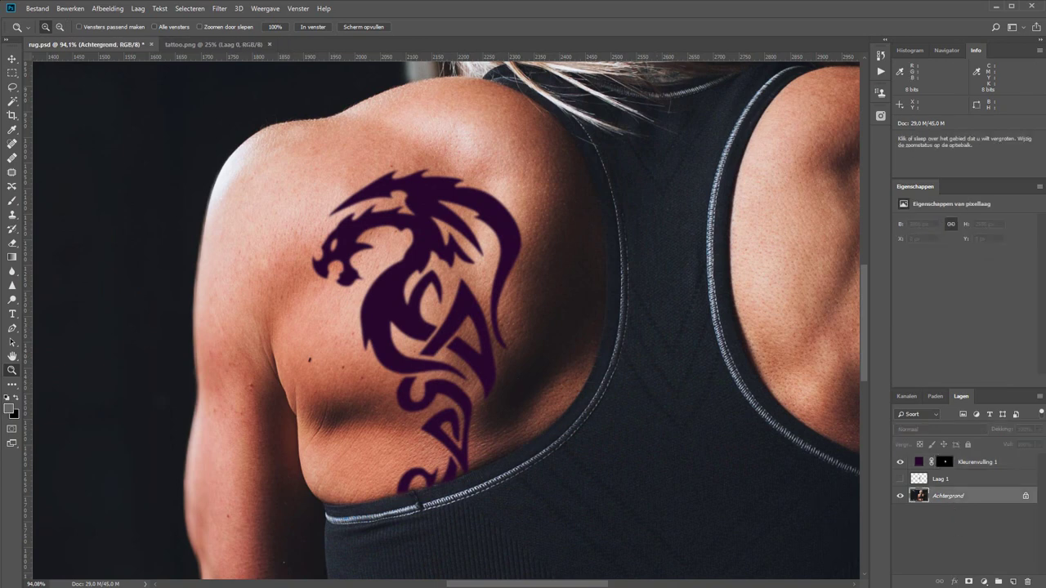
Duplicate Achtergrond, move the copy to the top of the stack, and desaturate it
{"action": "key", "text": "ctrl+j"}
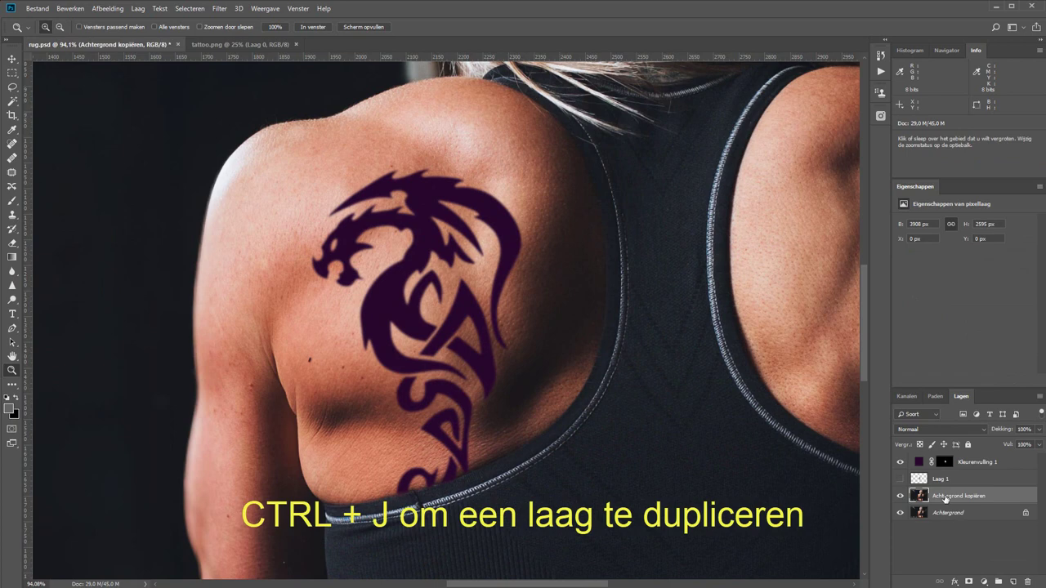
{"action": "left_click_drag", "start_coordinate": [946, 499], "coordinate": [946, 464]}
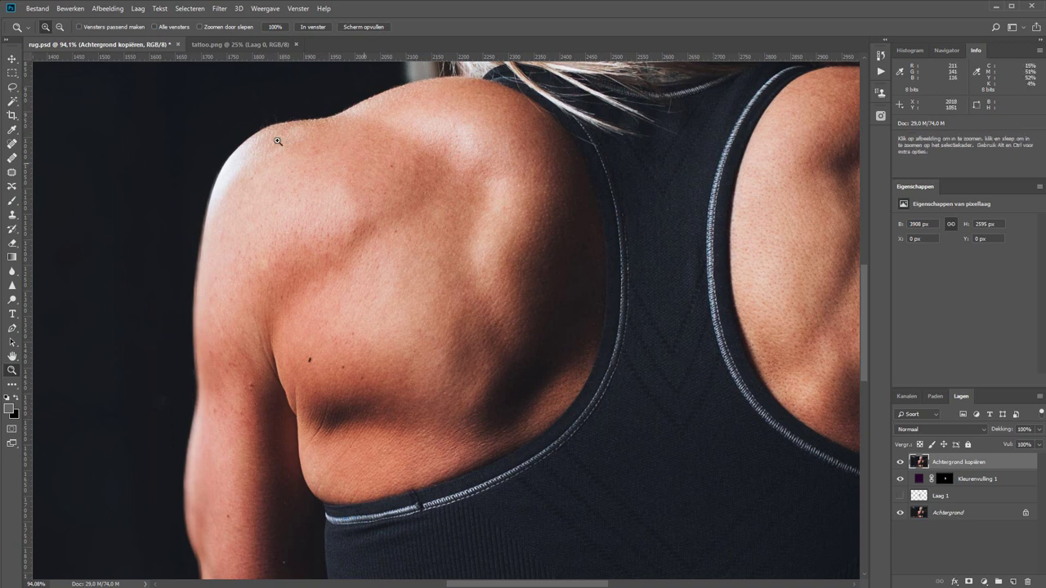
{"action": "left_click", "coordinate": [108, 10]}
{"action": "mouse_move", "coordinate": [120, 37]}
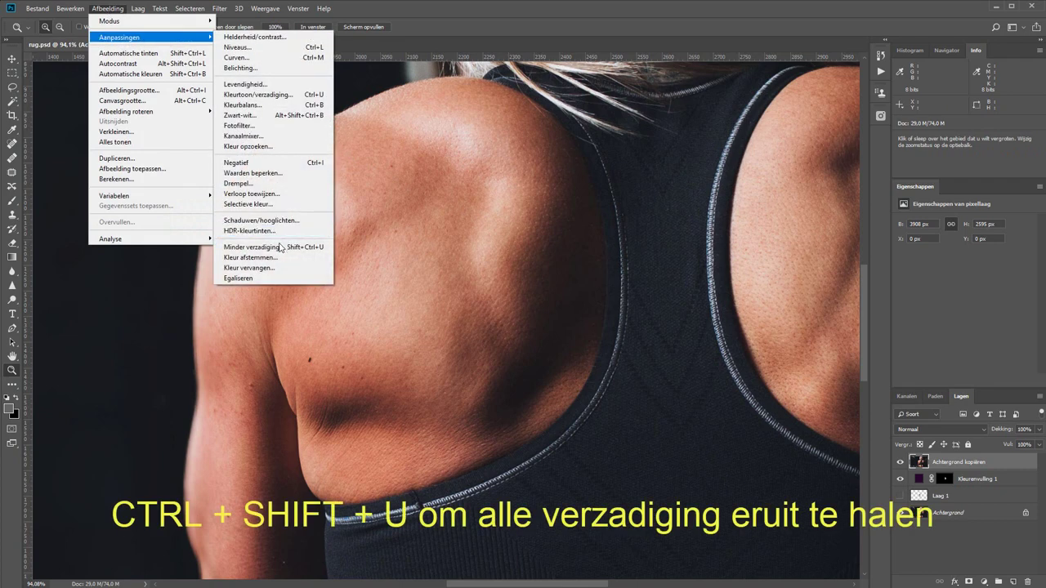
{"action": "left_click", "coordinate": [280, 247]}
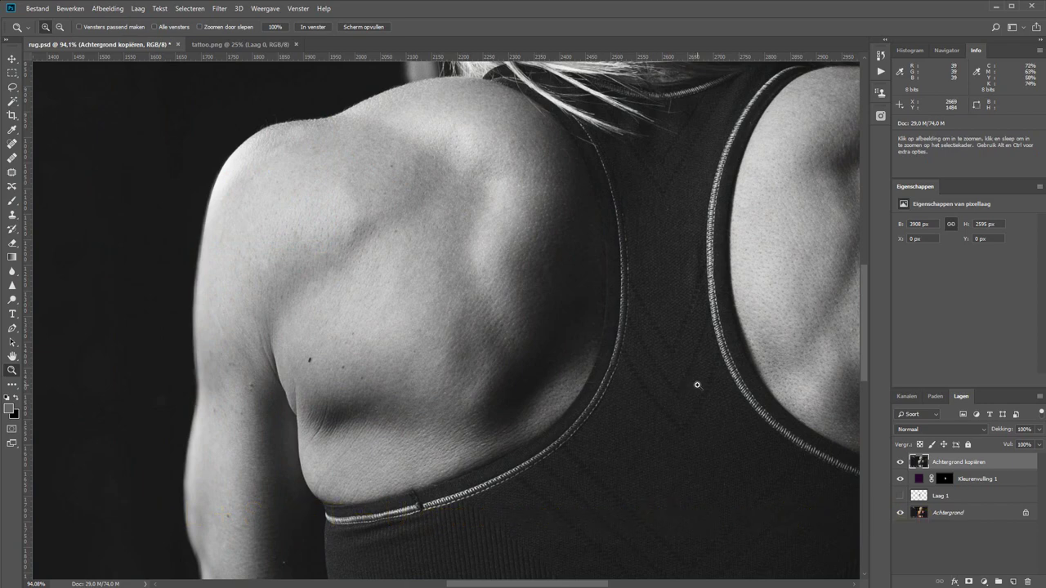
Apply a Hoogdoorlaat (High Pass) filter with a 9,0-pixel radius to Achtergrond kopiëren
{"action": "left_click", "coordinate": [221, 8]}
{"action": "mouse_move", "coordinate": [277, 225]}
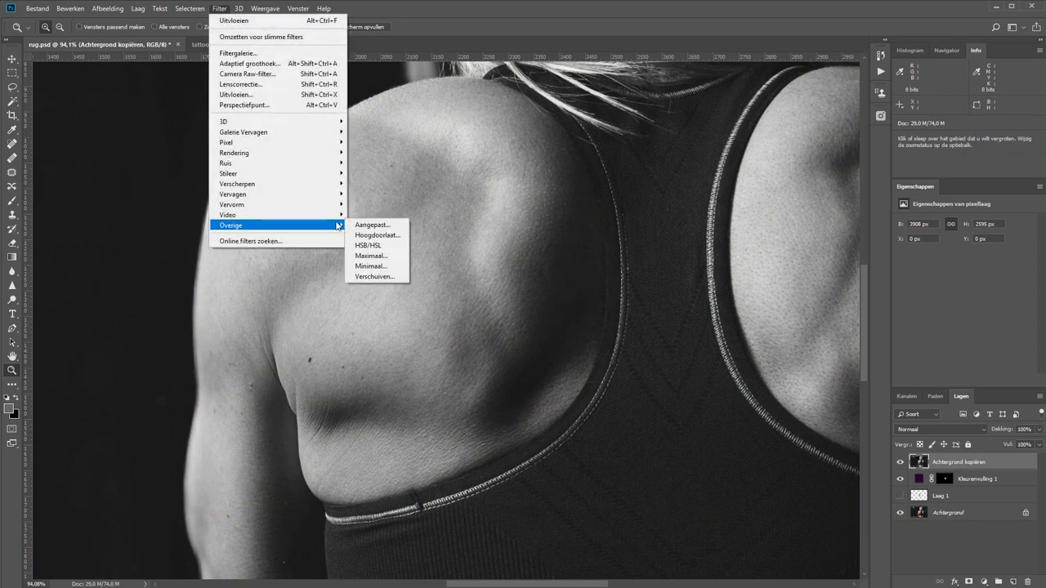
{"action": "left_click", "coordinate": [377, 235]}
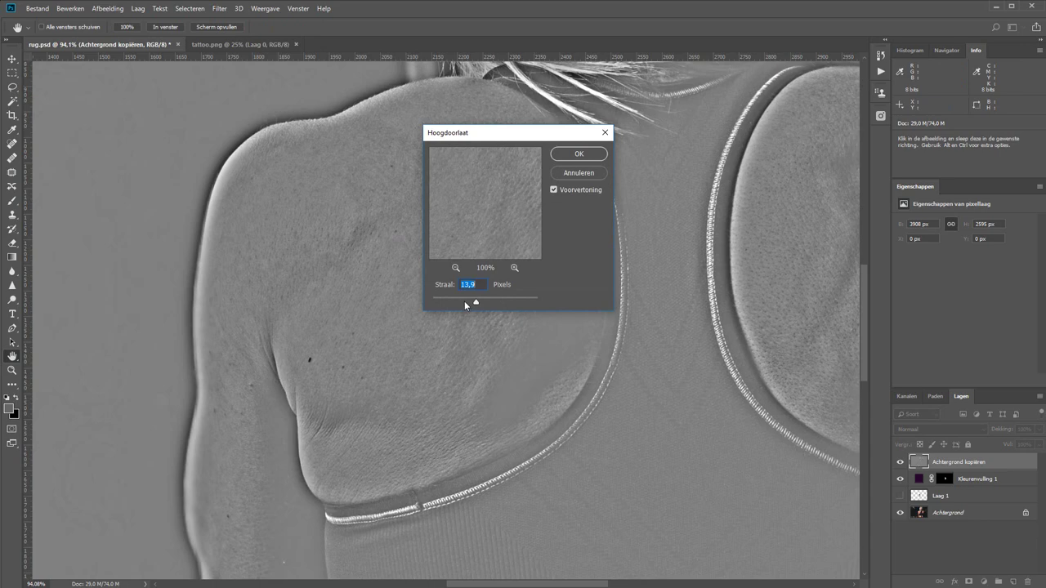
{"action": "mouse_move", "coordinate": [466, 302]}
{"action": "left_mouse_down"}
{"action": "mouse_move", "coordinate": [439, 304]}
{"action": "mouse_move", "coordinate": [530, 300]}
{"action": "left_mouse_up"}
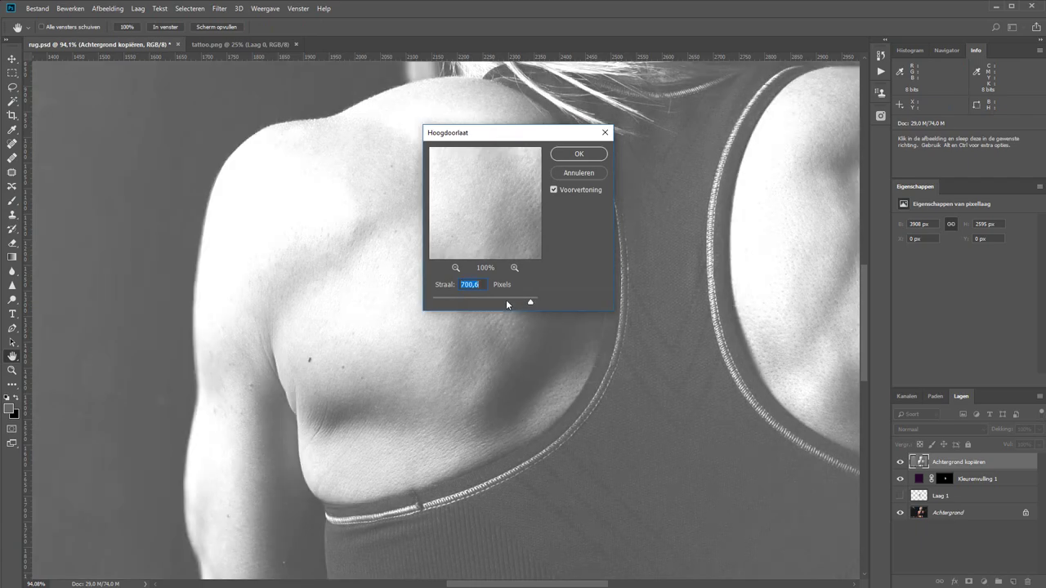
{"action": "left_click_drag", "start_coordinate": [513, 304], "coordinate": [454, 307]}
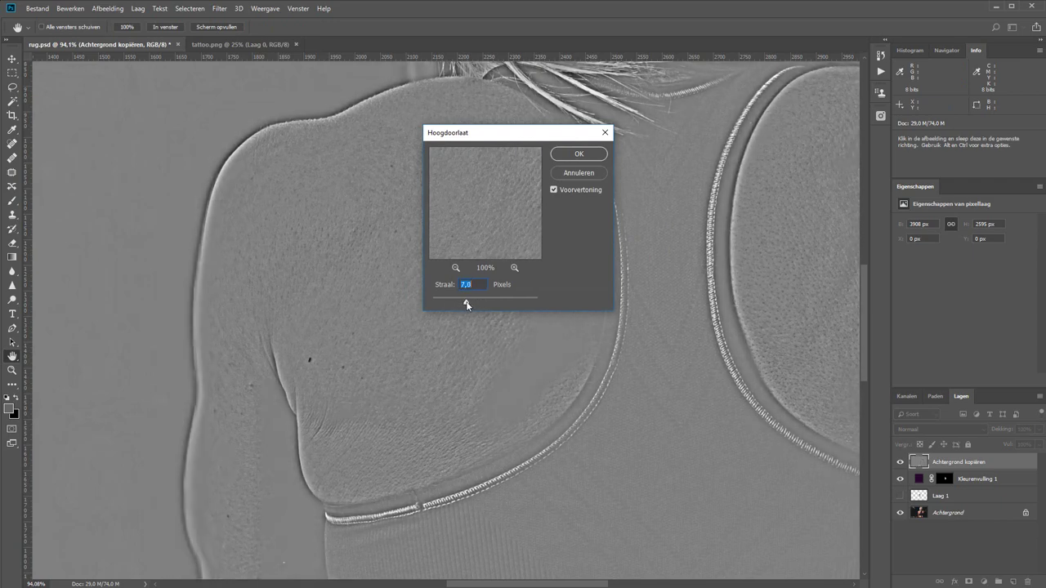
{"action": "left_click_drag", "start_coordinate": [464, 304], "coordinate": [471, 305]}
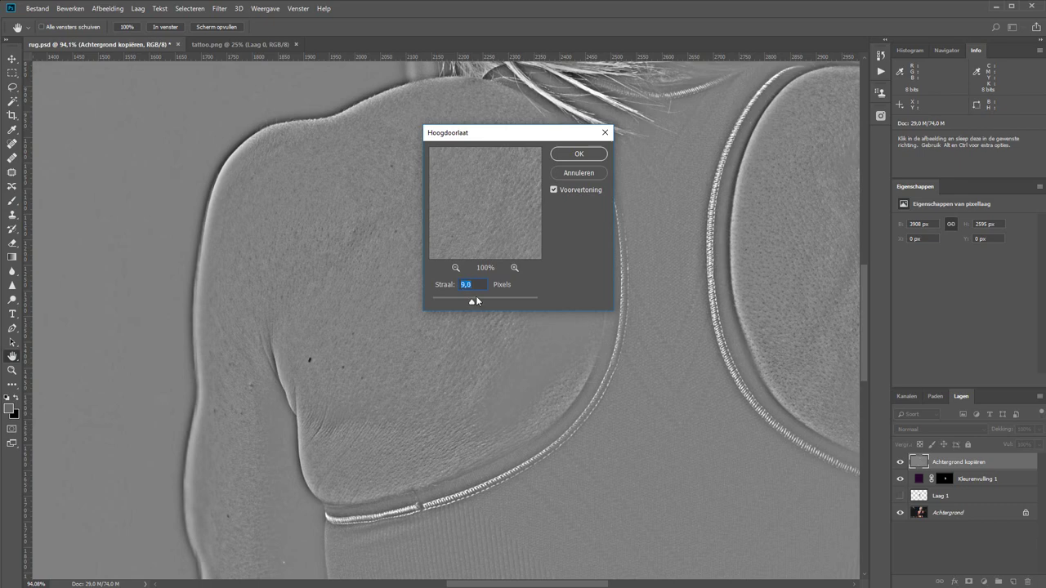
{"action": "left_click", "coordinate": [579, 154]}
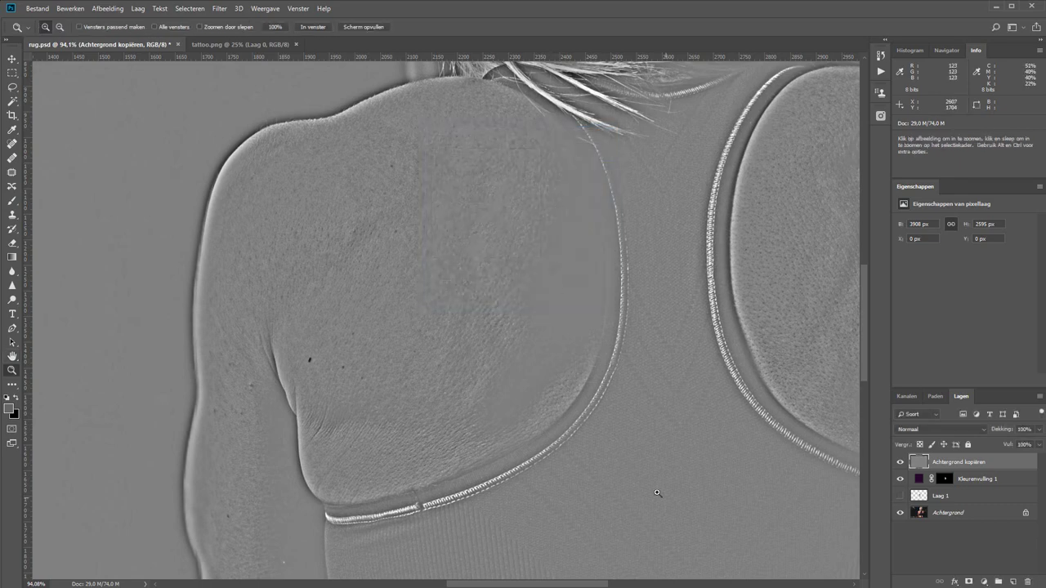
{"action": "left_click", "coordinate": [315, 27]}
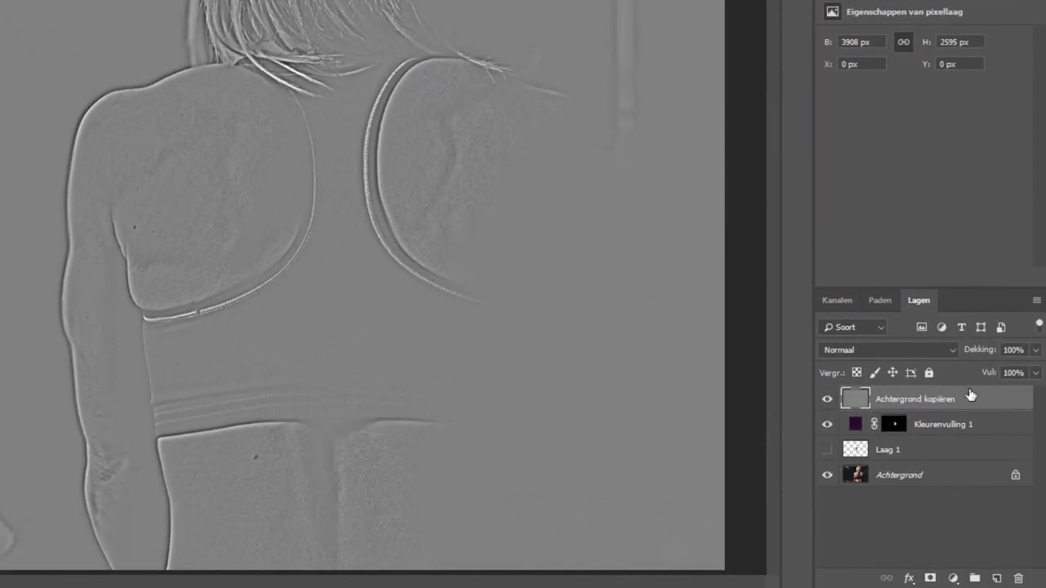
Set Achtergrond kopiëren to Lineair licht blending and clip it to Kleurenvulling 1
{"action": "left_click", "coordinate": [949, 349]}
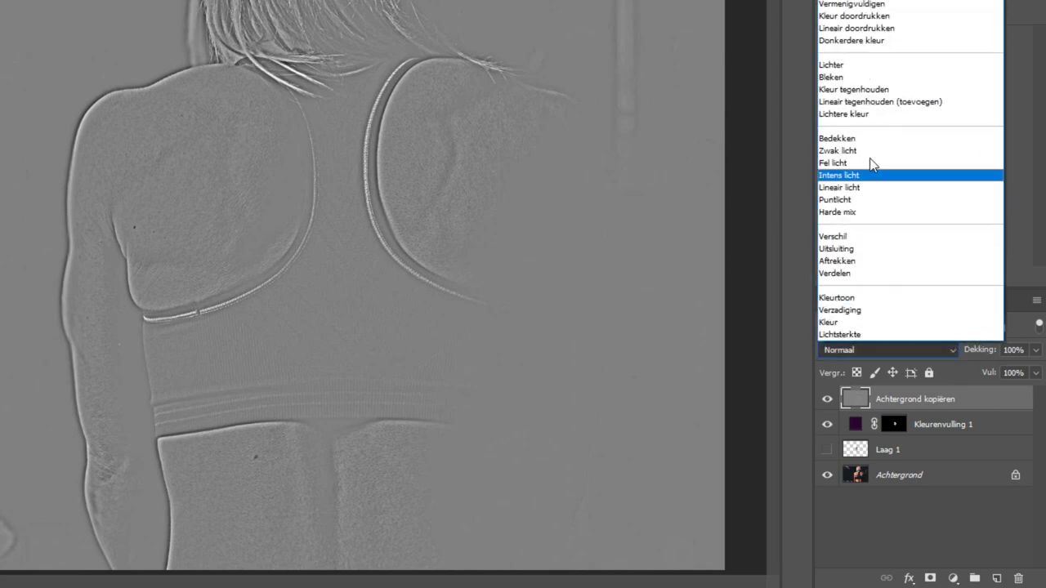
{"action": "left_click", "coordinate": [869, 187]}
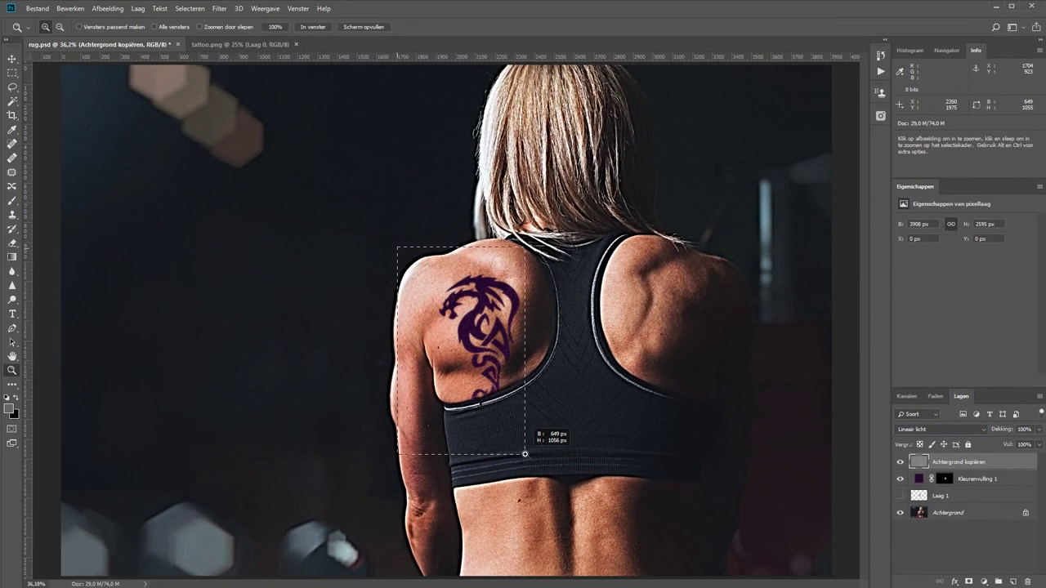
{"action": "left_click", "coordinate": [552, 421]}
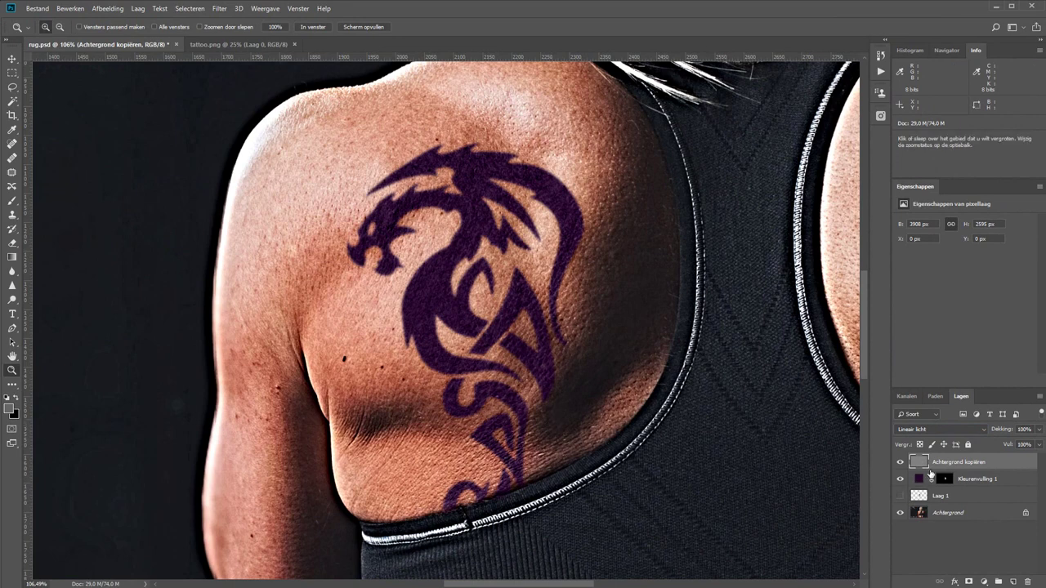
{"action": "left_click", "coordinate": [901, 462]}
{"action": "left_click", "coordinate": [901, 463]}
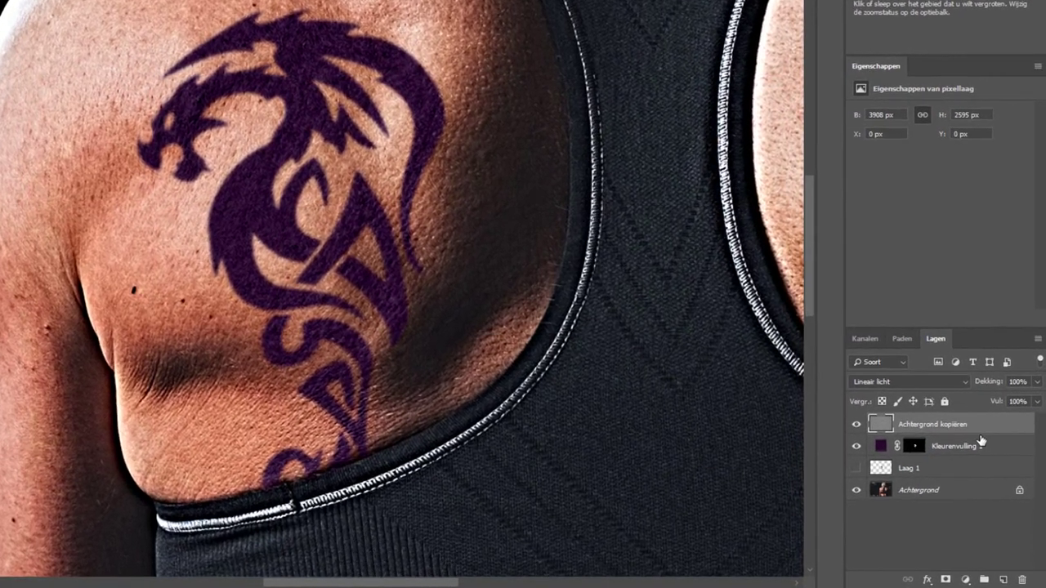
{"action": "left_click_drag", "start_coordinate": [993, 426], "coordinate": [996, 434]}
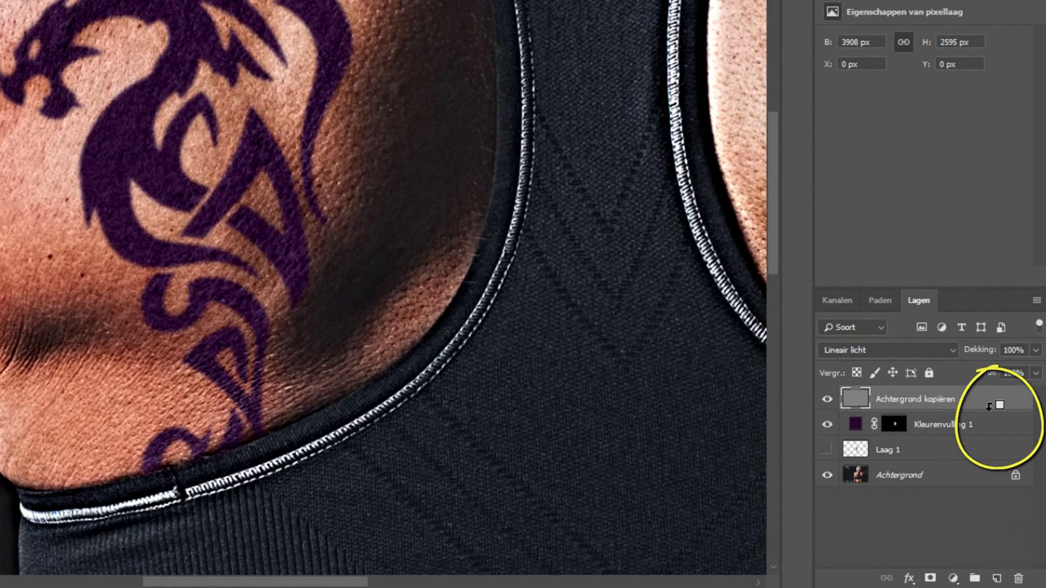
{"action": "left_click", "coordinate": [990, 406], "text": "alt"}
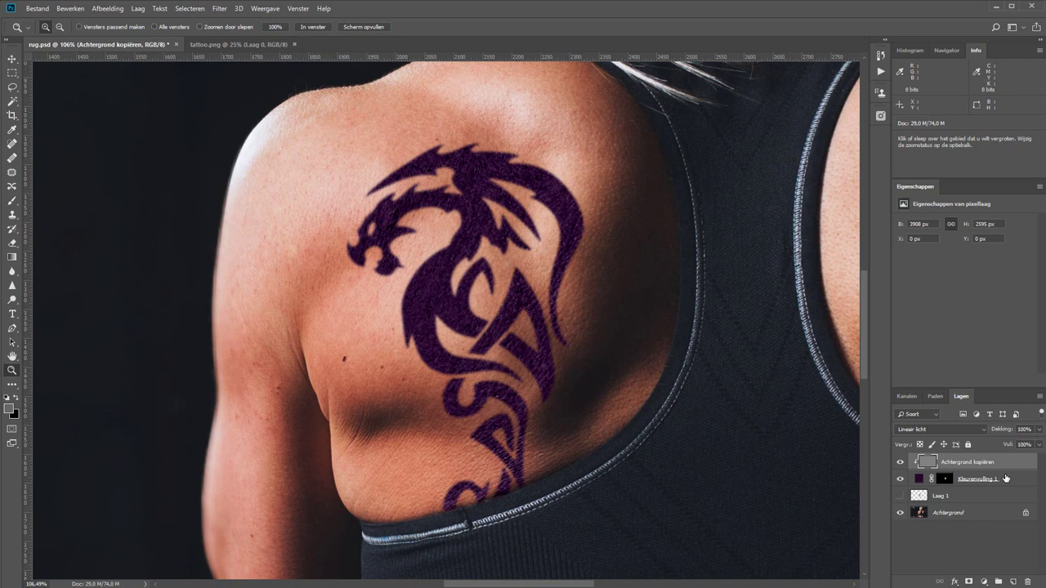
Lower the texture layer's opacity to 94% after comparing it on and off
{"action": "left_click", "coordinate": [901, 462]}
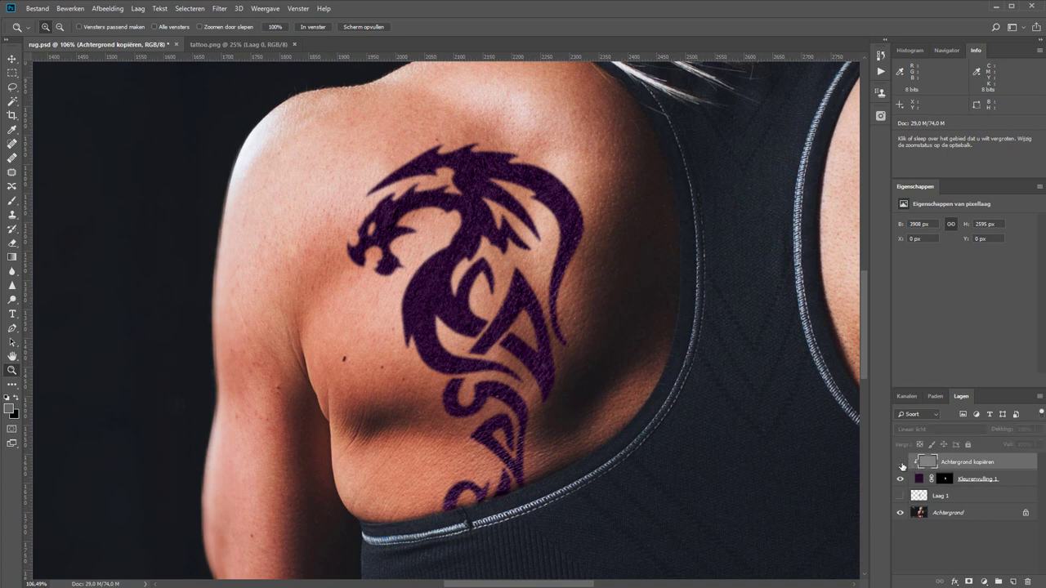
{"action": "left_click", "coordinate": [901, 462]}
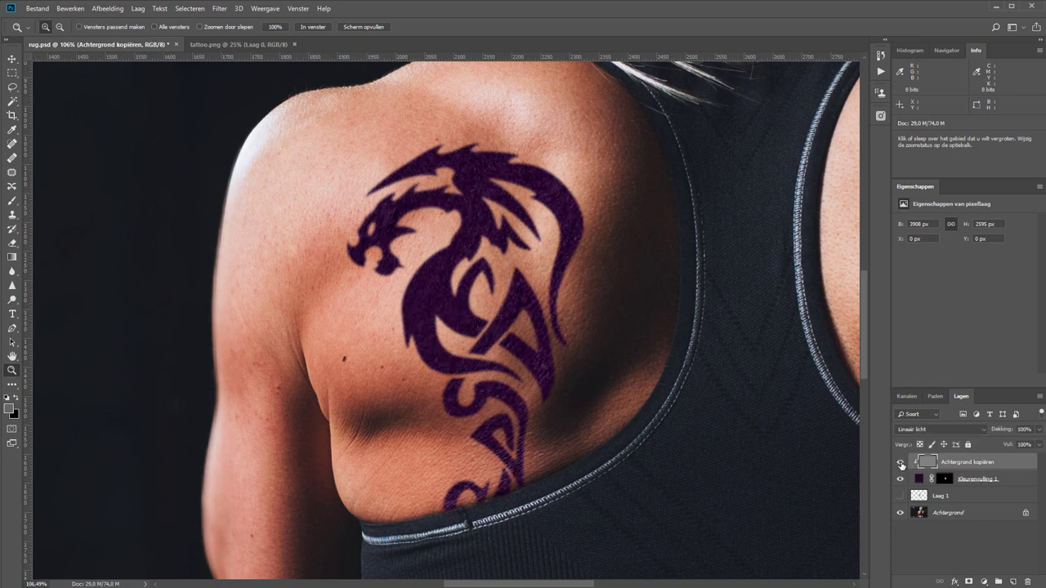
{"action": "left_click_drag", "start_coordinate": [1004, 431], "coordinate": [999, 432]}
Change the Kleurenvulling 1 fill to a darker, almost black purple
{"action": "double_click", "coordinate": [920, 480]}
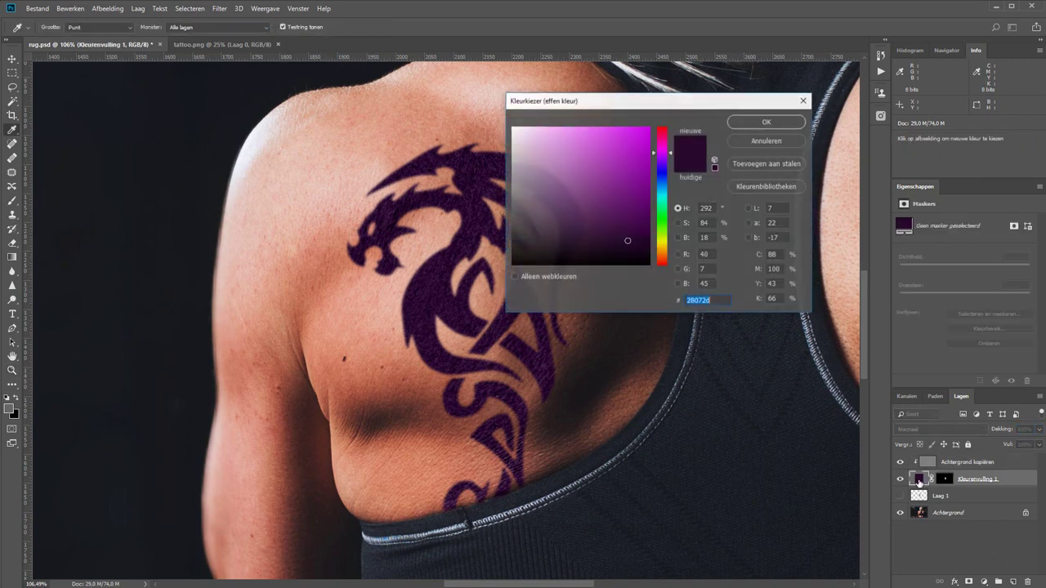
{"action": "left_click", "coordinate": [638, 243]}
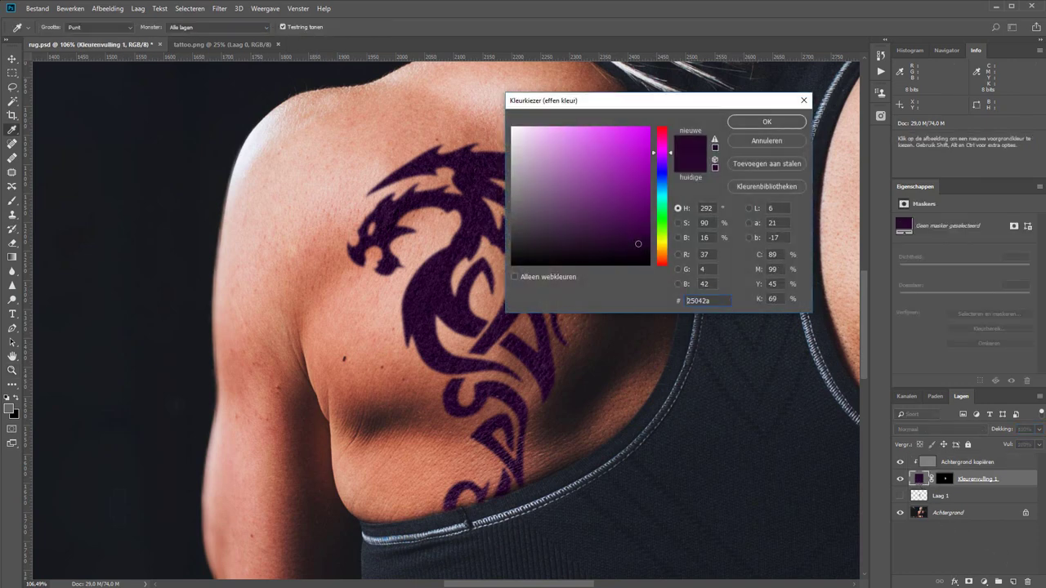
{"action": "left_click_drag", "start_coordinate": [639, 244], "coordinate": [639, 248]}
{"action": "left_click", "coordinate": [743, 121]}
{"action": "key", "text": "z"}
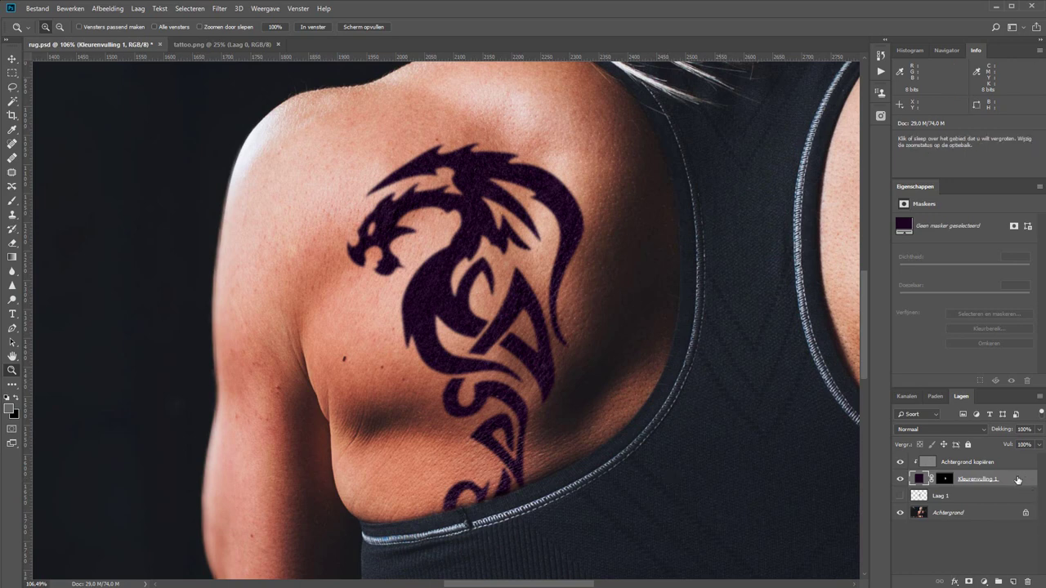
Set the Onderliggende laag white point in Kleurenvulling 1's Laagstijl to about 179
{"action": "key", "text": "h"}
{"action": "double_click", "coordinate": [1014, 481]}
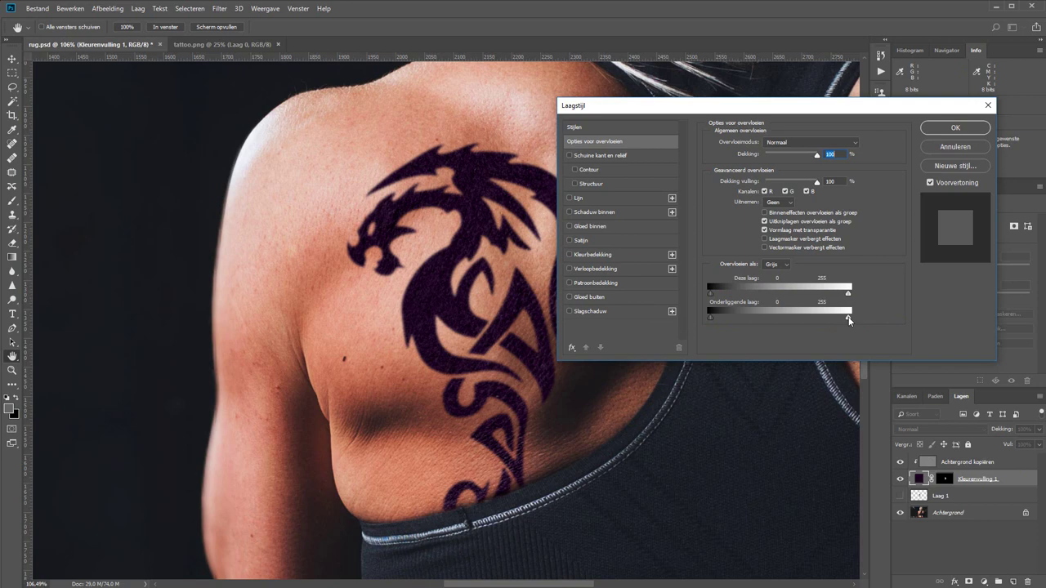
{"action": "left_click_drag", "start_coordinate": [848, 318], "coordinate": [796, 321]}
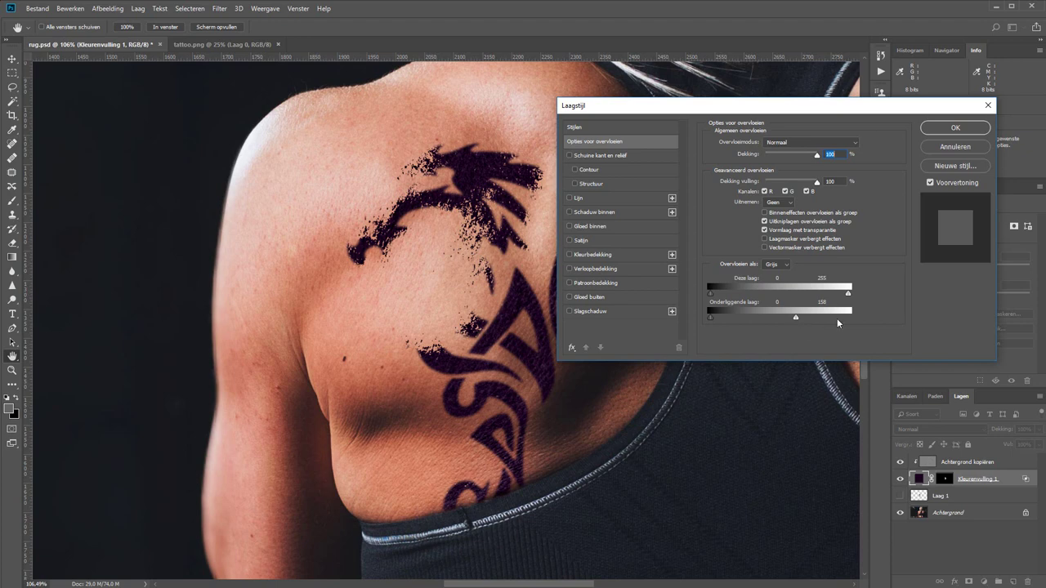
{"action": "left_click_drag", "start_coordinate": [797, 317], "coordinate": [808, 318]}
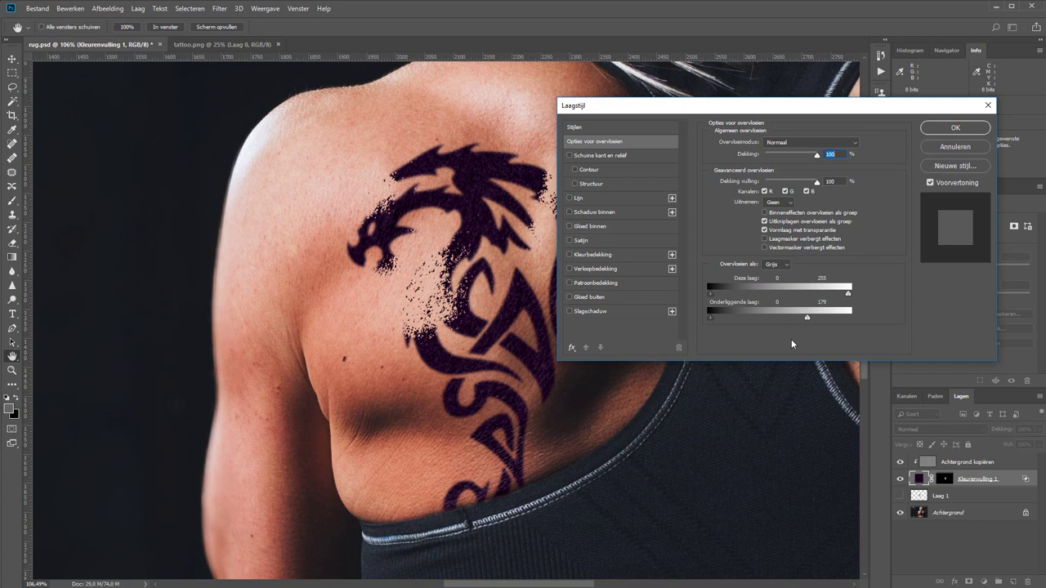
{"action": "key", "text": "alt"}
Split the Onderliggende laag sliders to 0/106 and 180/255 and apply the layer style
{"action": "left_click_drag", "start_coordinate": [808, 318], "coordinate": [851, 317]}
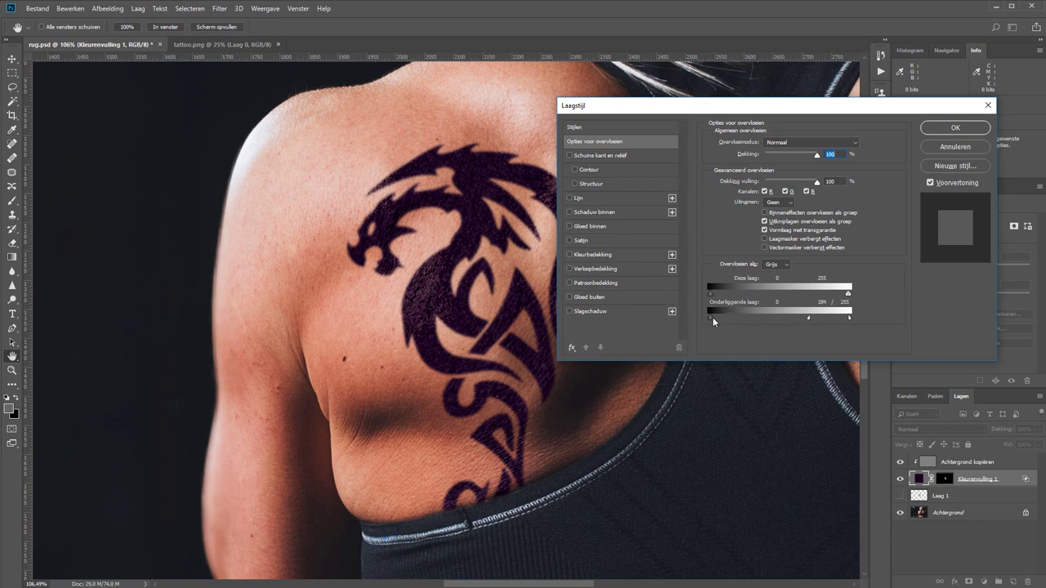
{"action": "left_click_drag", "start_coordinate": [726, 318], "coordinate": [738, 317]}
{"action": "key", "text": "alt"}
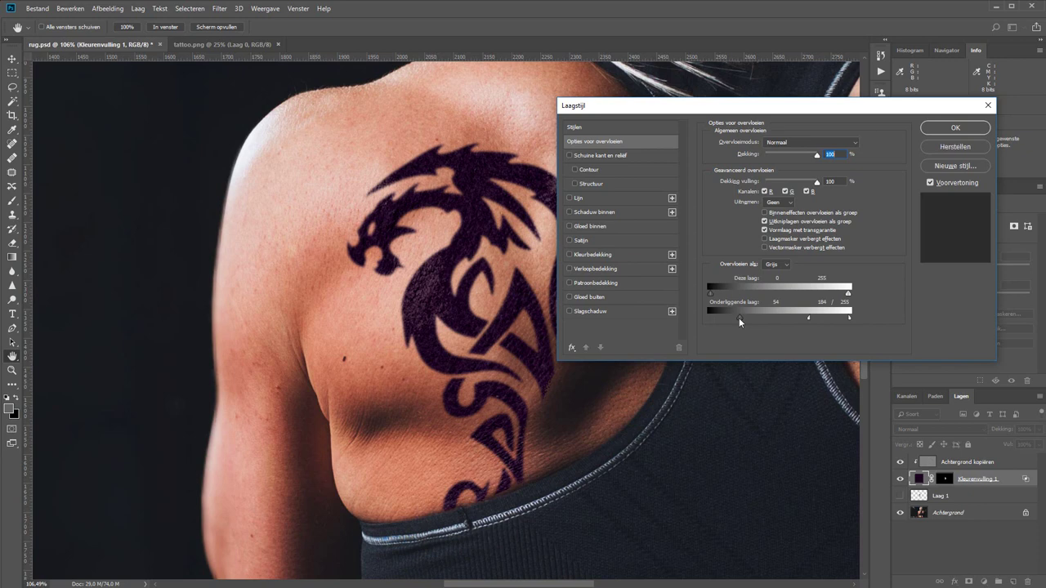
{"action": "left_click_drag", "start_coordinate": [737, 318], "coordinate": [706, 318]}
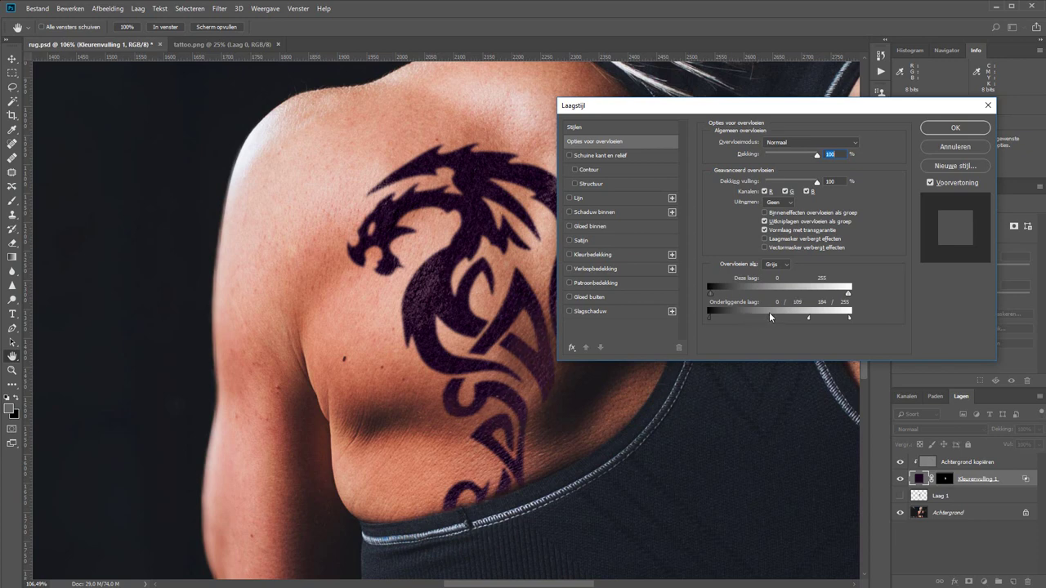
{"action": "left_click", "coordinate": [955, 128]}
{"action": "left_click", "coordinate": [313, 27]}
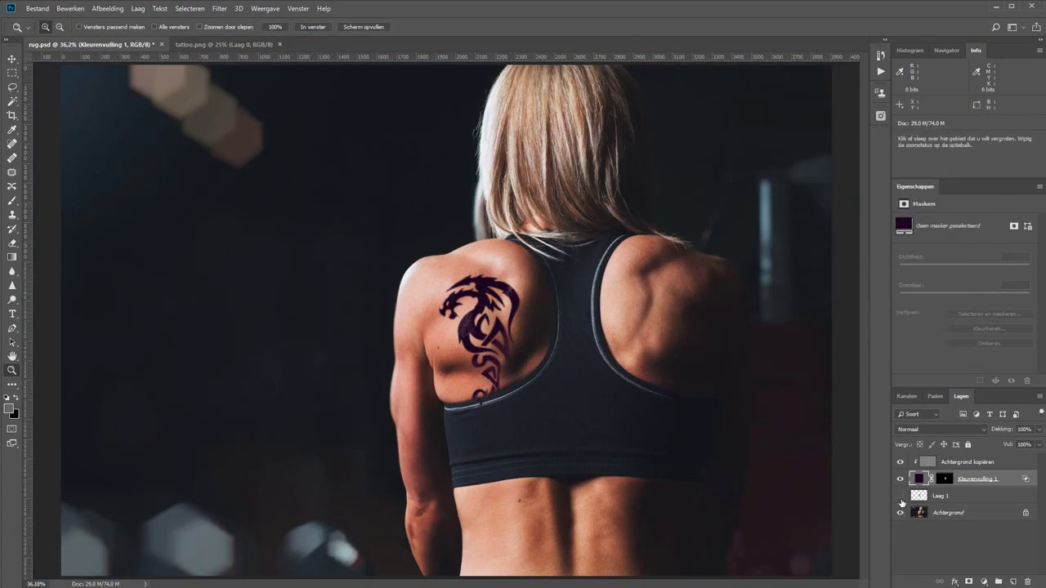
Group Achtergrond kopiëren and Kleurenvulling 1 into Groep 1, comparing it against Laag 1
{"action": "left_click", "coordinate": [977, 468], "text": "shift"}
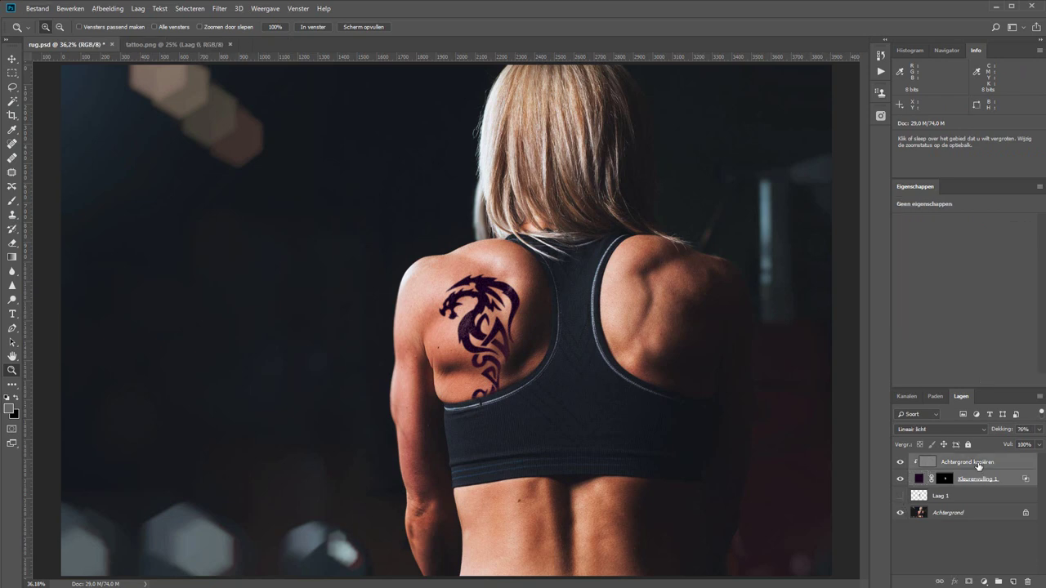
{"action": "key", "text": "ctrl+g"}
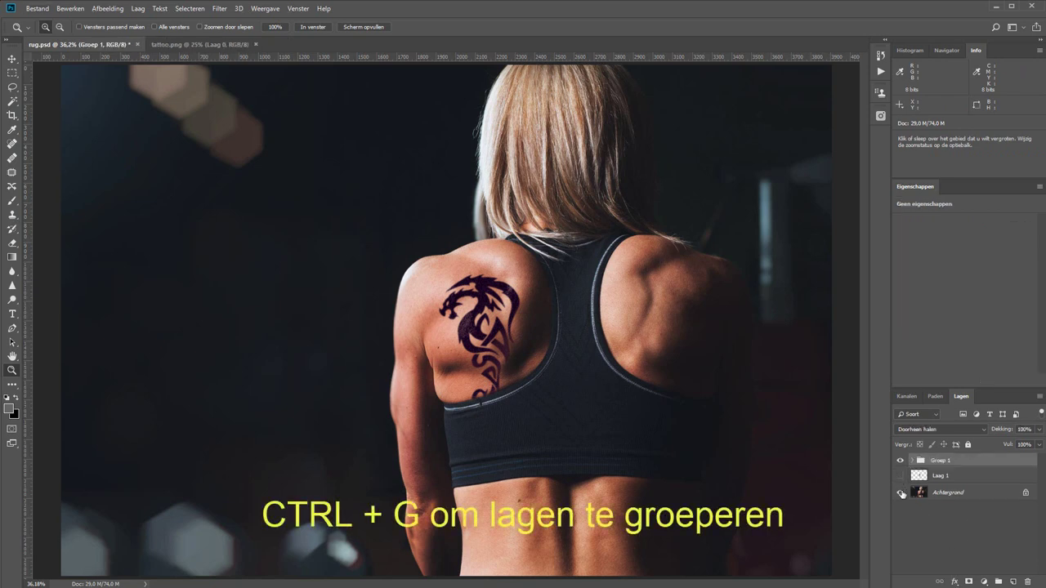
{"action": "left_click", "coordinate": [900, 461]}
{"action": "left_click", "coordinate": [901, 477]}
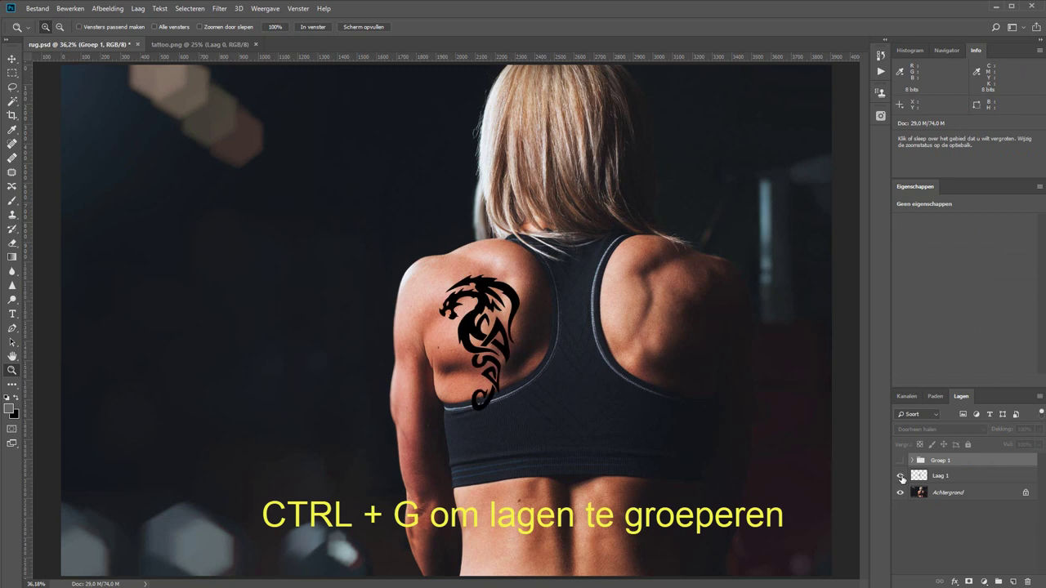
{"action": "left_click", "coordinate": [901, 476]}
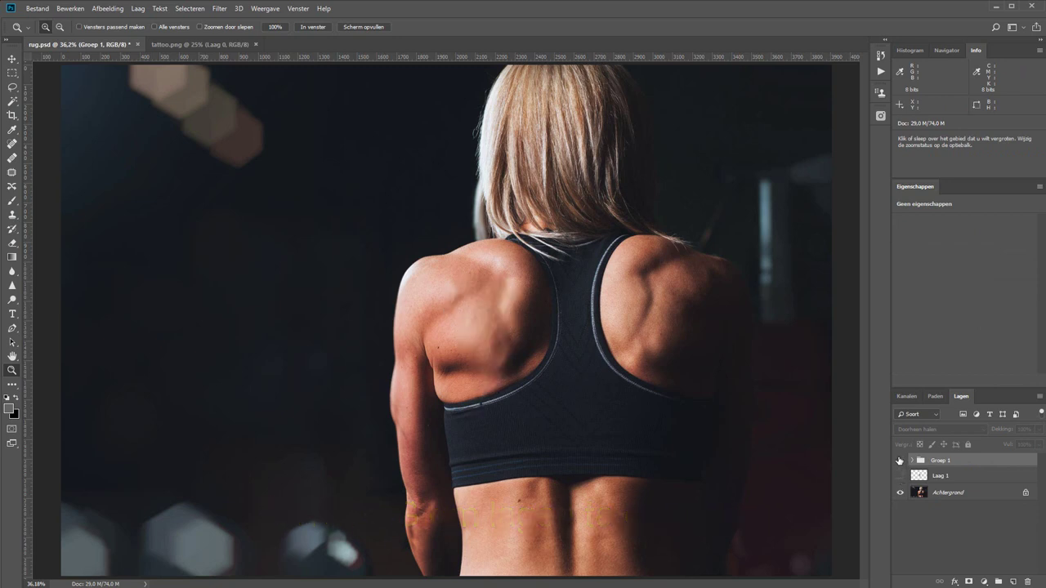
Expand Groep 1 and review the Kleurenvulling 1 fill colour, keeping the purple
{"action": "left_click", "coordinate": [911, 461]}
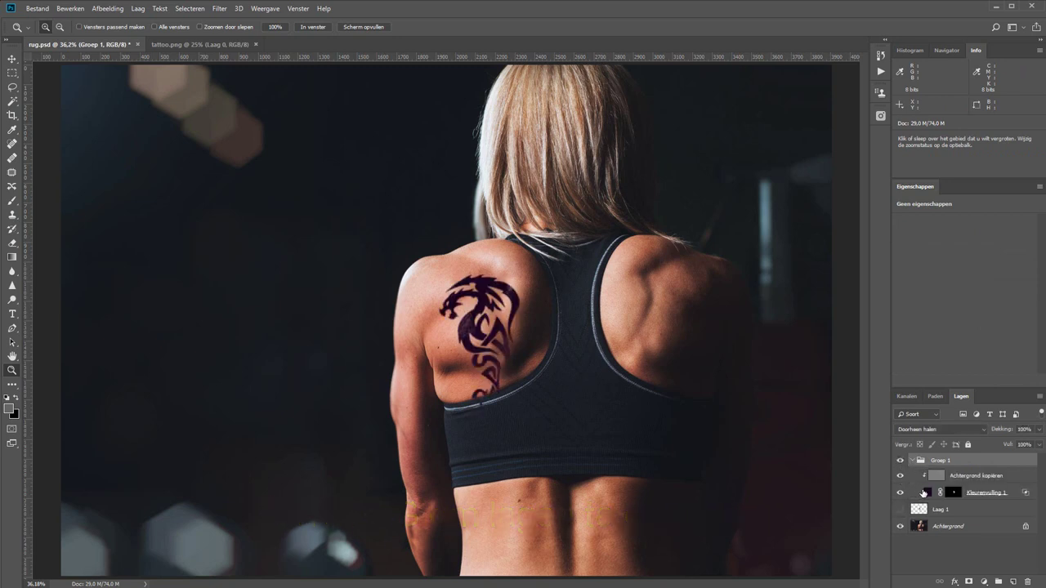
{"action": "left_click", "coordinate": [931, 493]}
{"action": "double_click", "coordinate": [931, 493]}
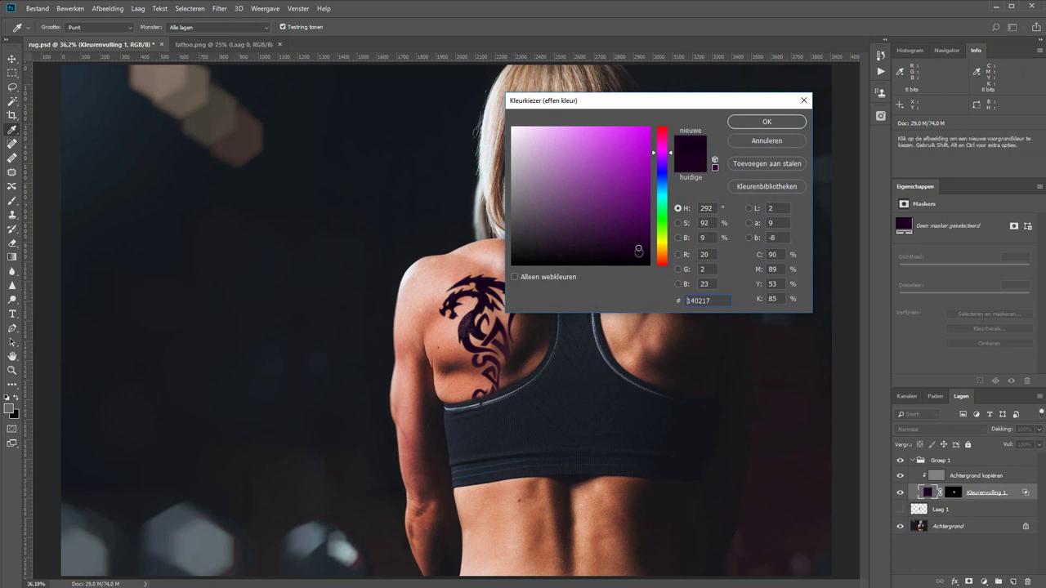
{"action": "left_click", "coordinate": [748, 123]}
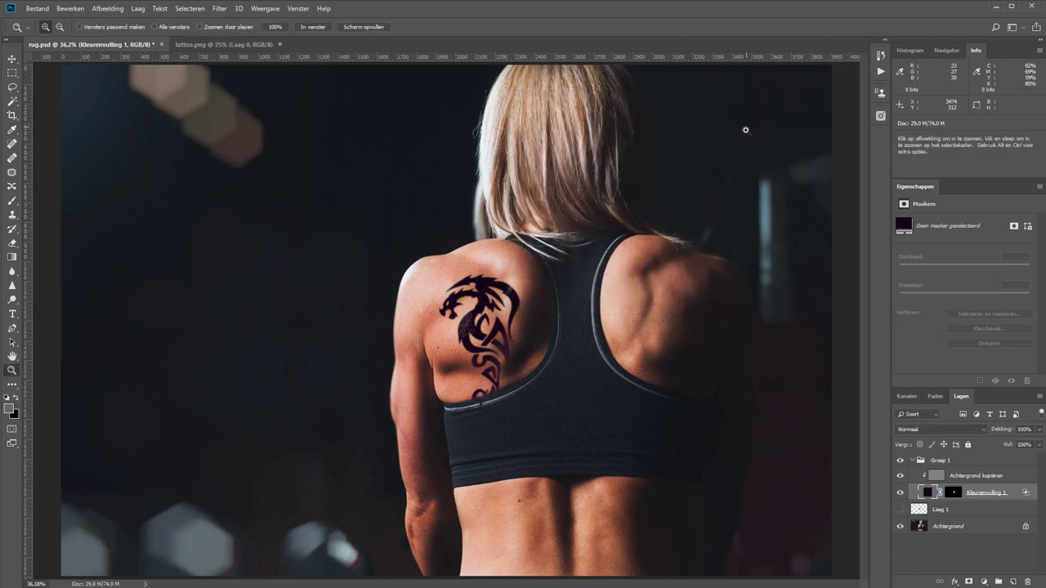